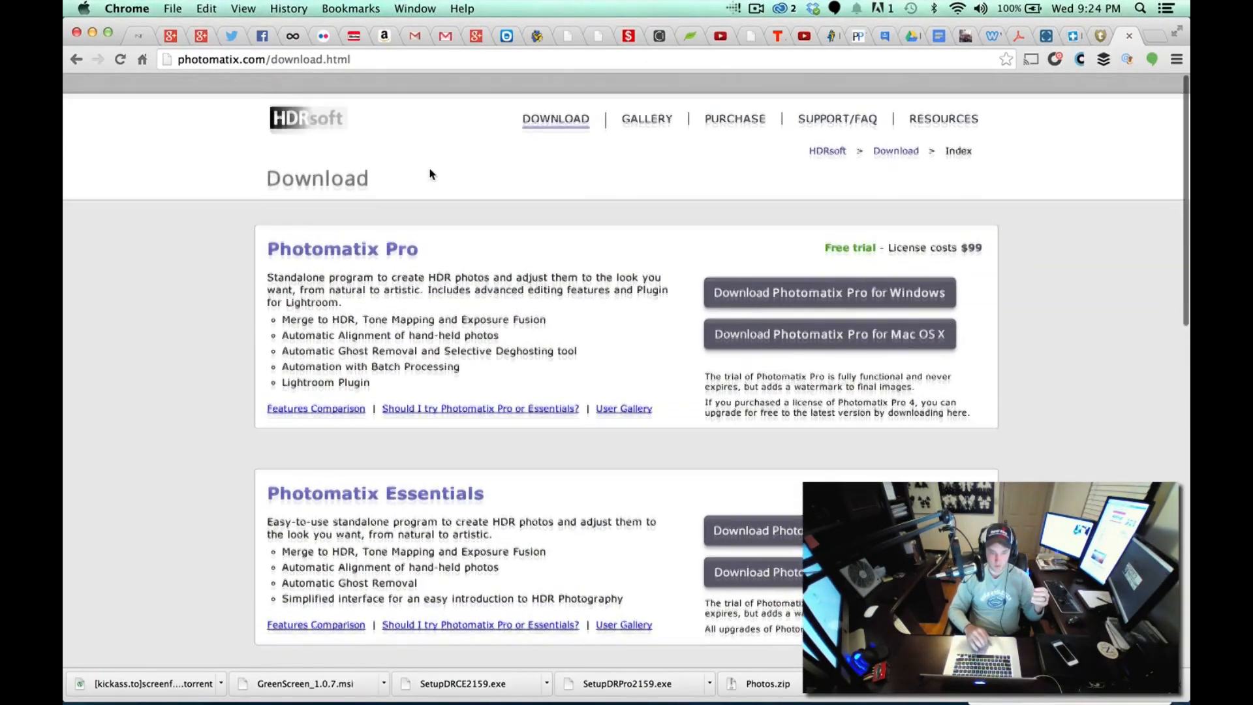
# Go back to the Photomatix home page and open its Download page
pyautogui.click(76, 59)
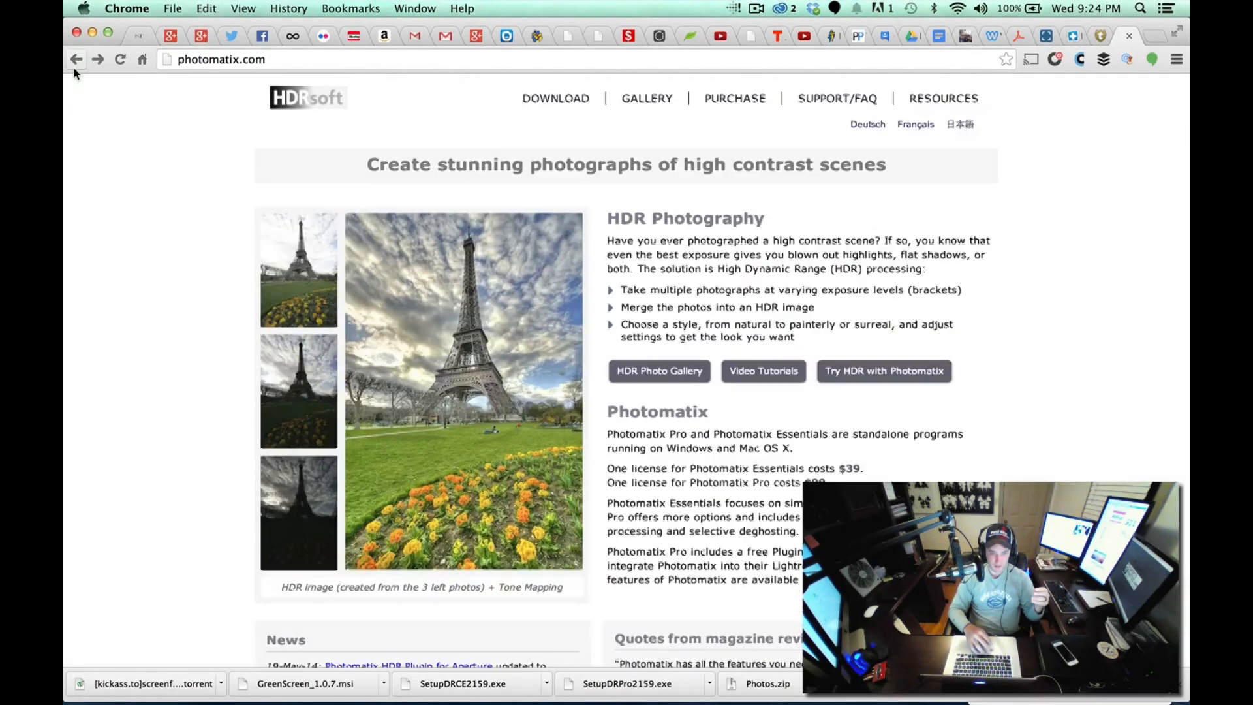
pyautogui.click(549, 103)
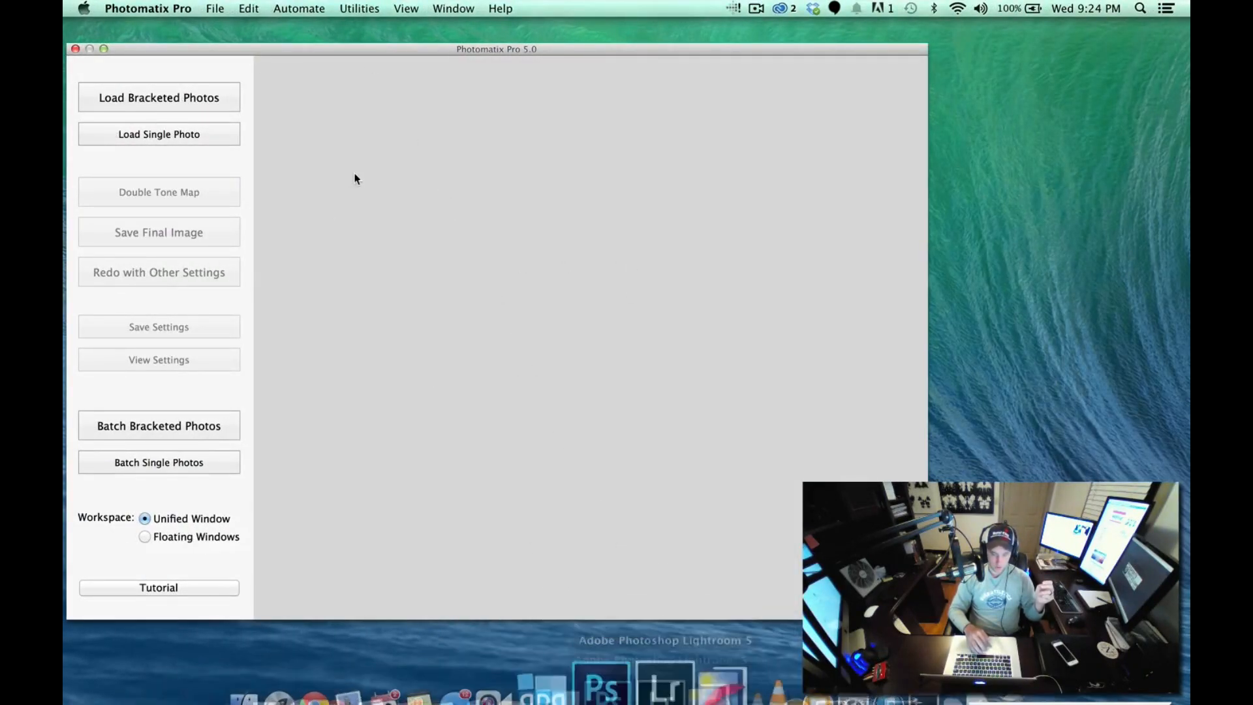
# Start loading bracketed photos in Photomatix Pro and select AMN_0004.NEF in the RAW folder
pyautogui.click(182, 98)
pyautogui.click(736, 232)
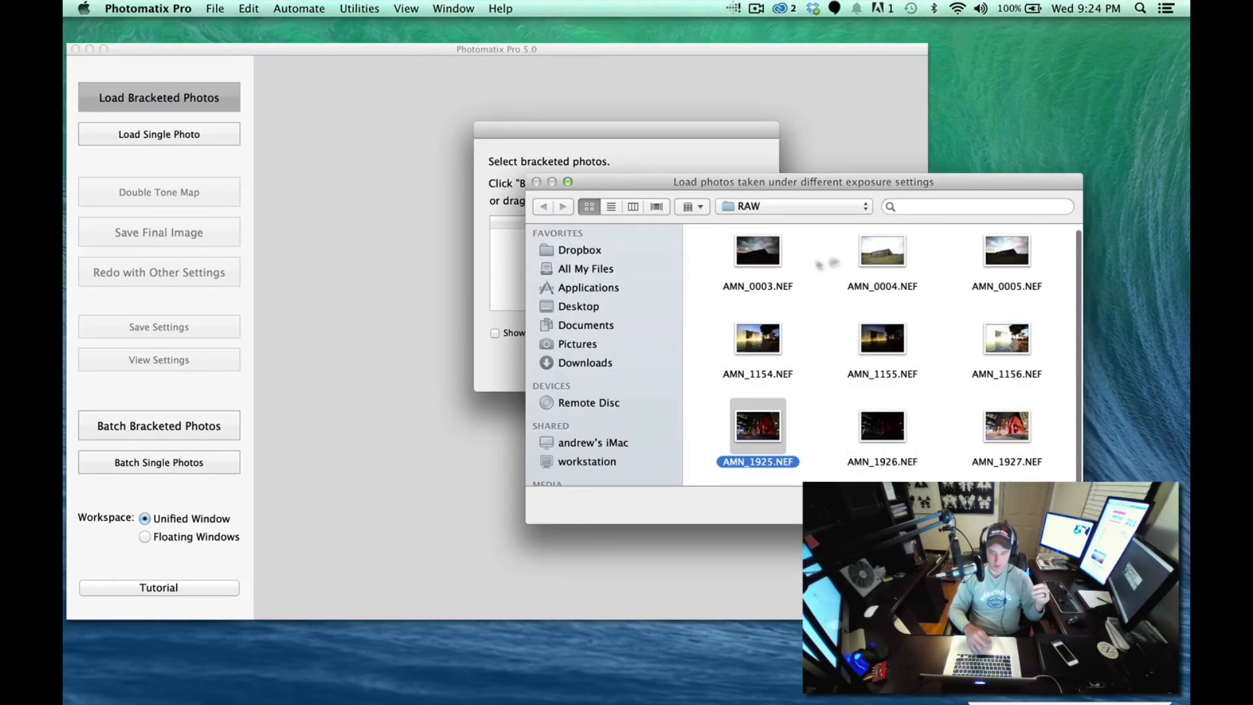
pyautogui.click(764, 256)
pyautogui.click(875, 252)
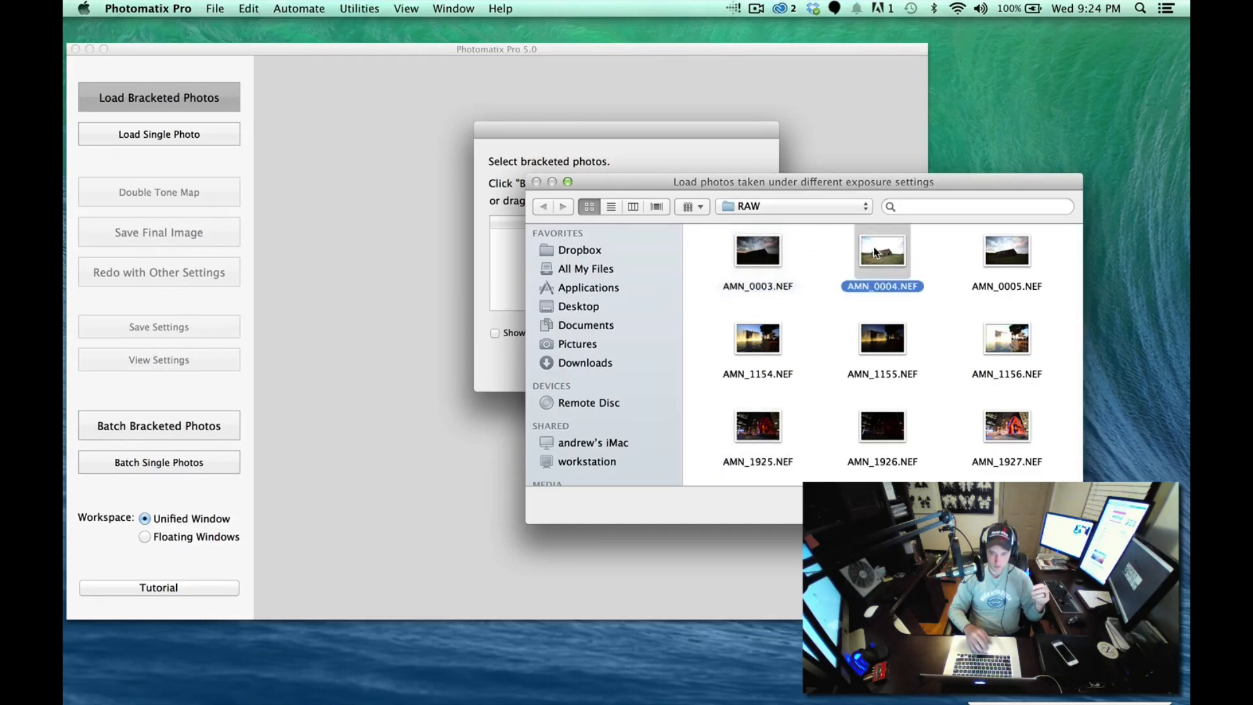
pyautogui.rightClick(876, 252)
pyautogui.click(908, 261)
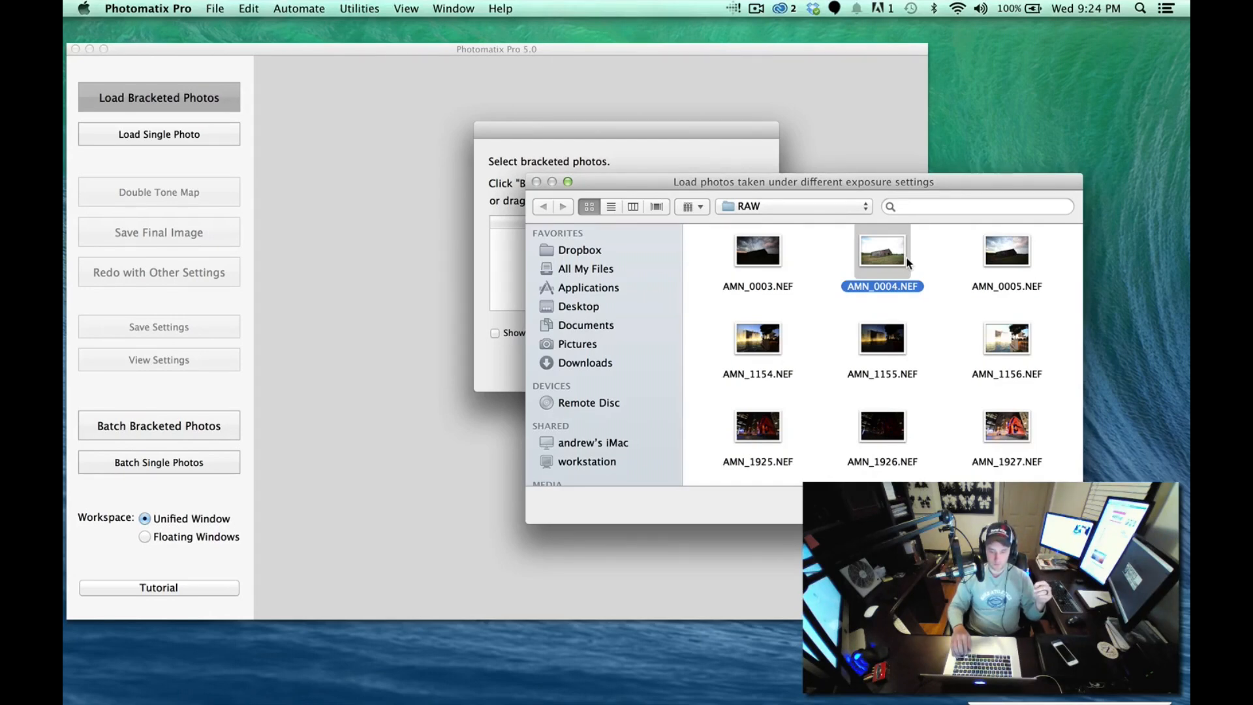
# Preview the barn, fountain and LOVE sculpture exposures at large size, finishing on AMN_1925.NEF
pyautogui.press('space')
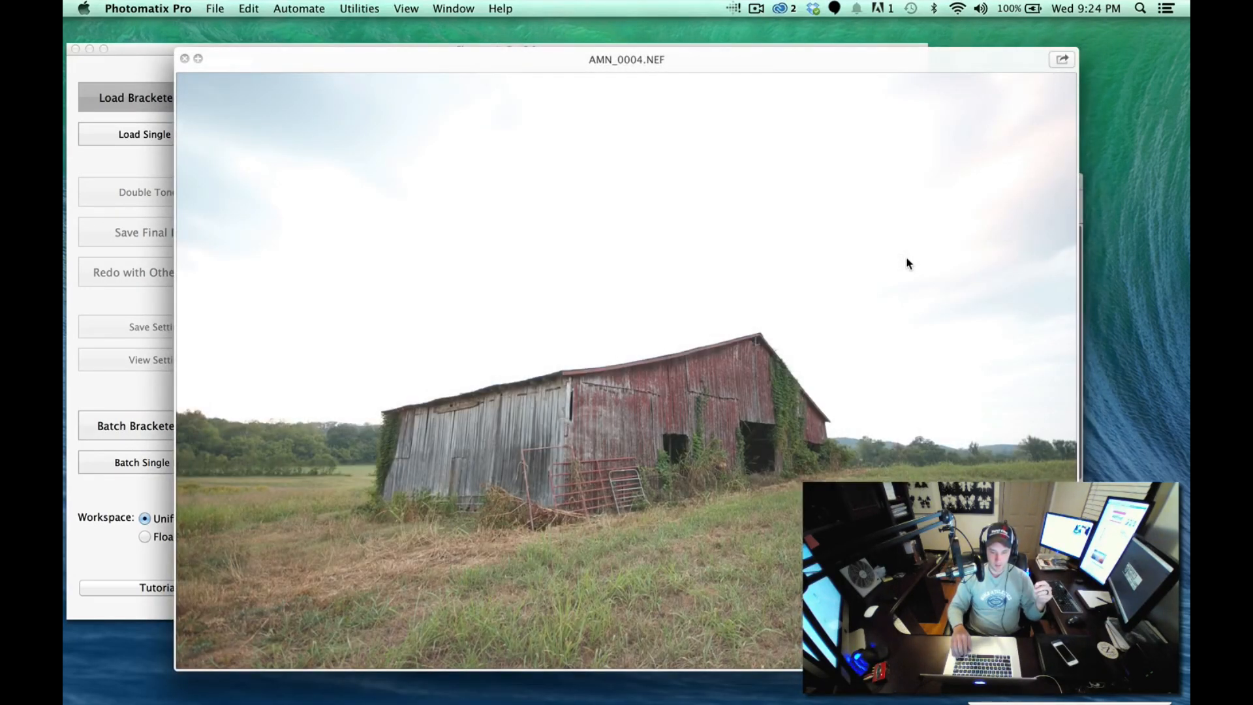
pyautogui.press('Left')
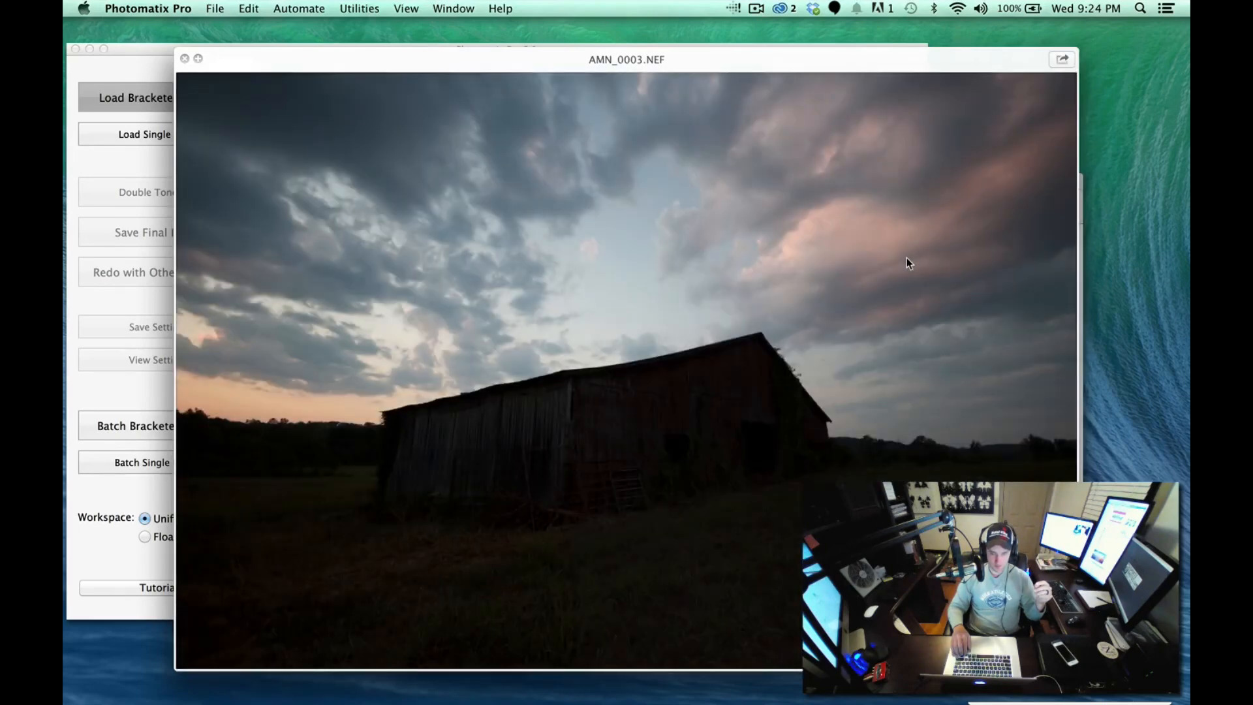
pyautogui.press('Left')
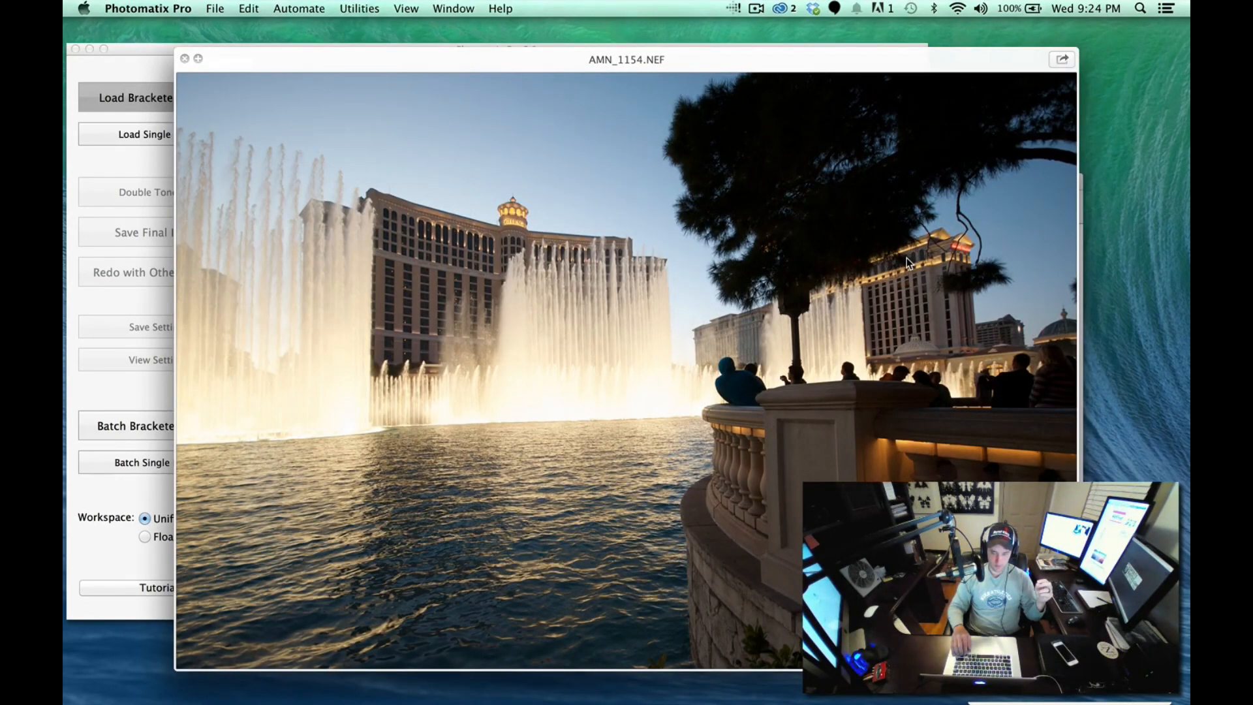
pyautogui.press('Left')
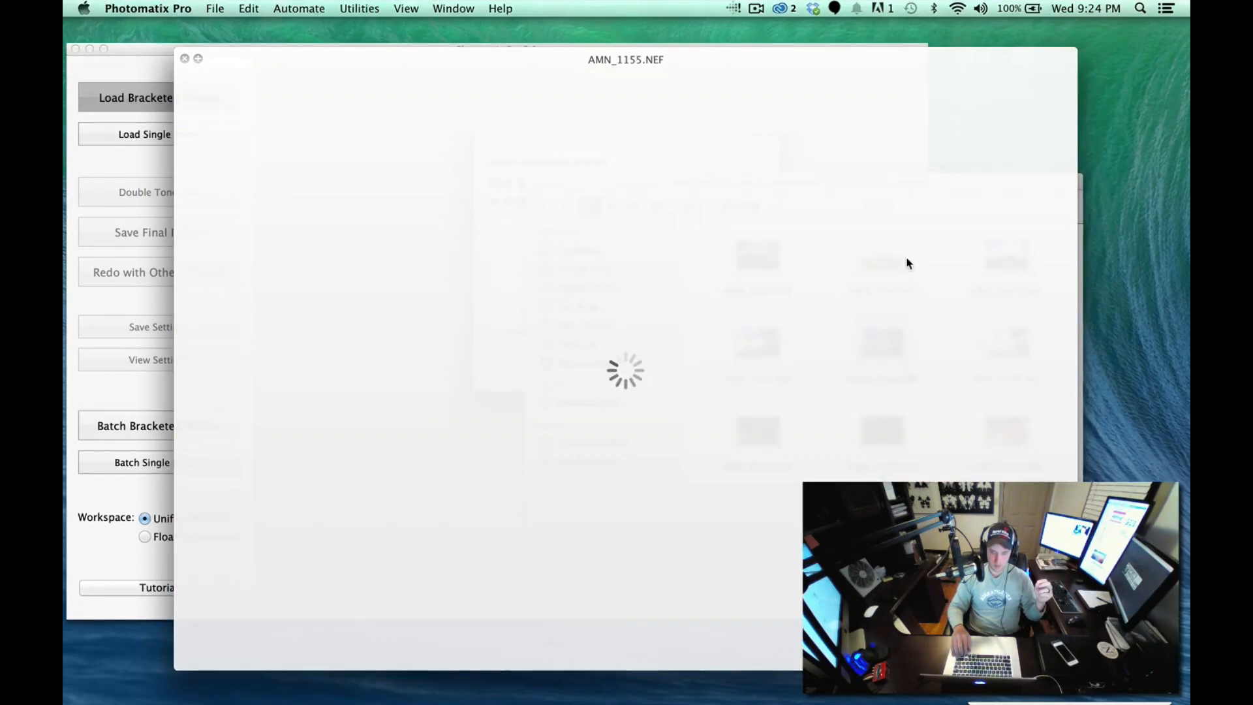
pyautogui.press('Left')
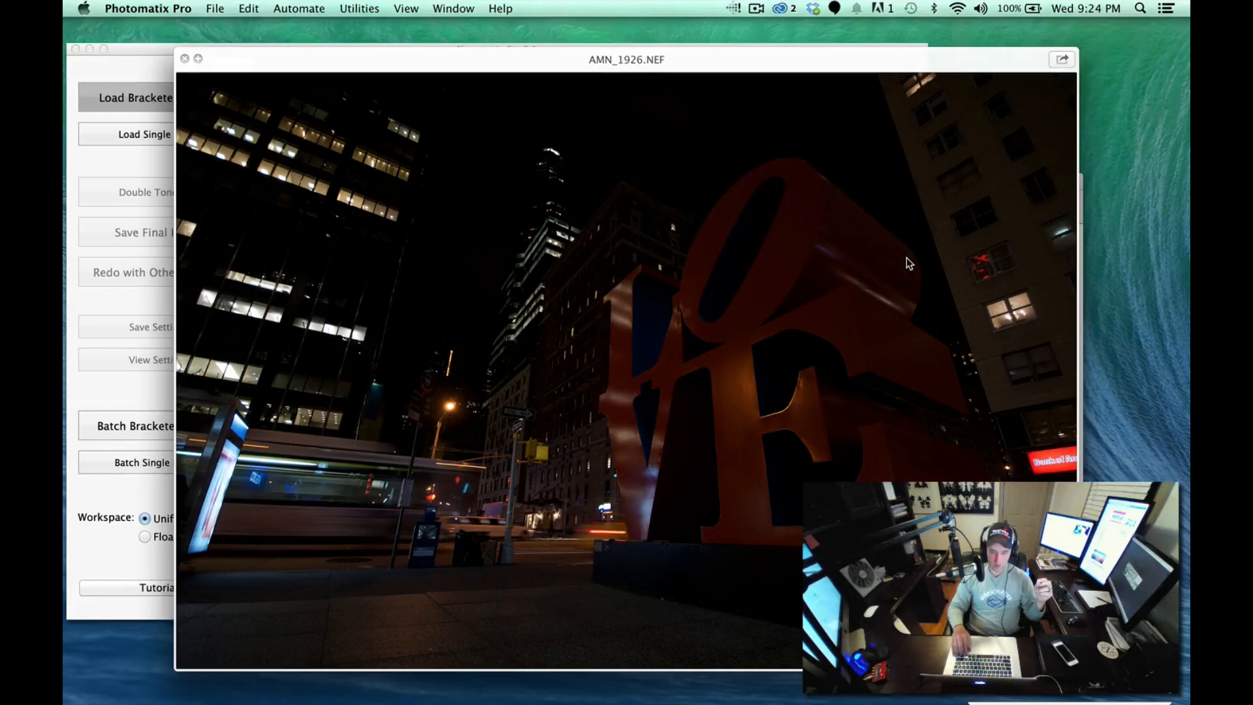
pyautogui.press('Left')
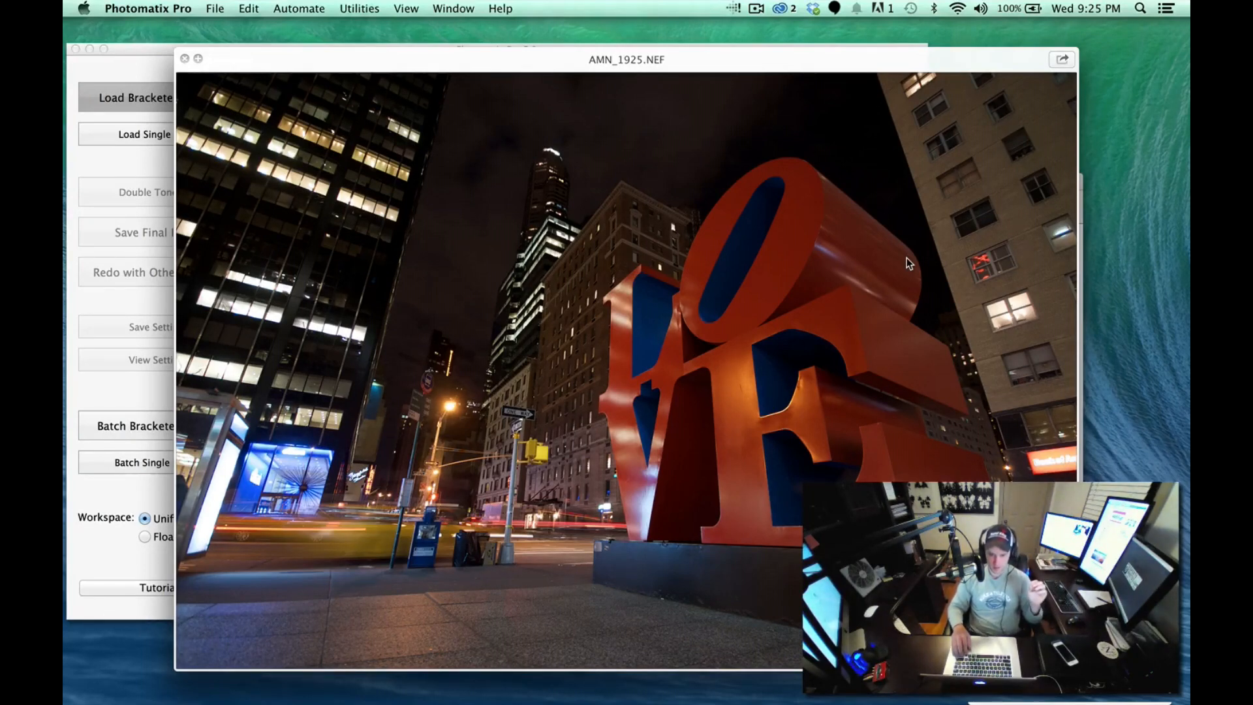
pyautogui.click(184, 59)
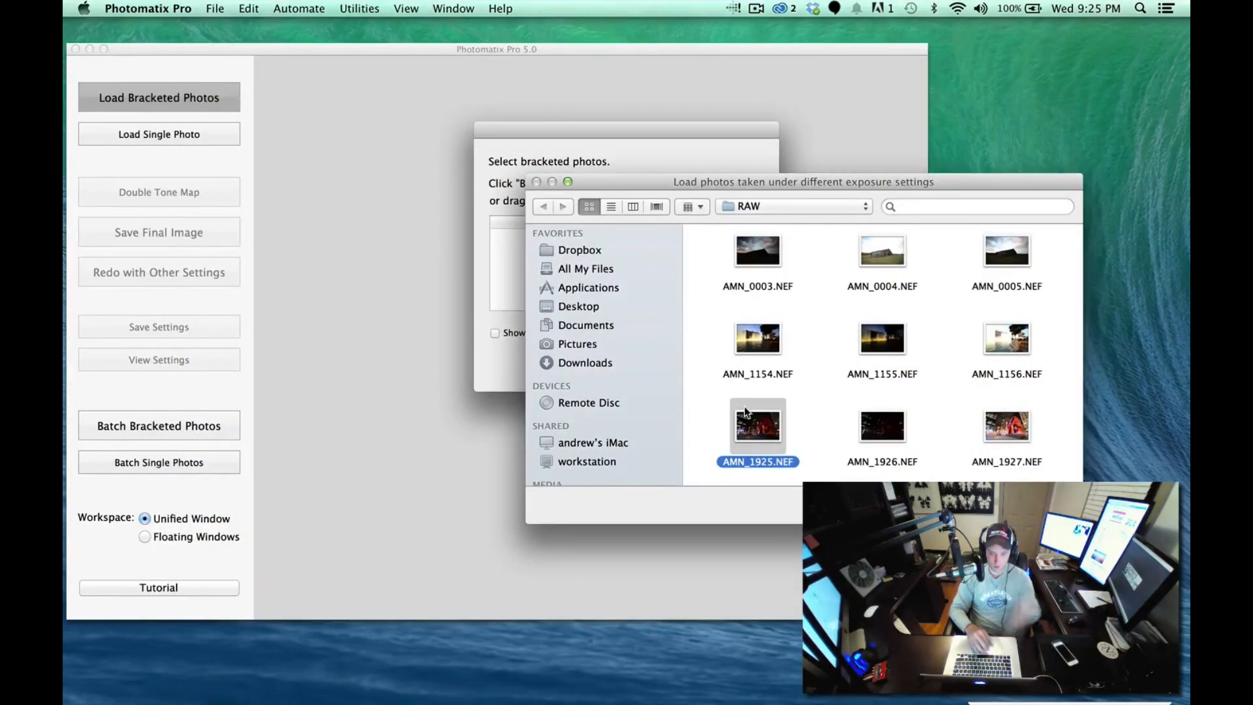
# Load AMN_1925.NEF, AMN_1926.NEF and AMN_1927.NEF as the bracketed set and align them with the existing merge options, showing the deghosting options
pyautogui.keyDown('shift'); pyautogui.click(884, 422); pyautogui.keyUp('shift')
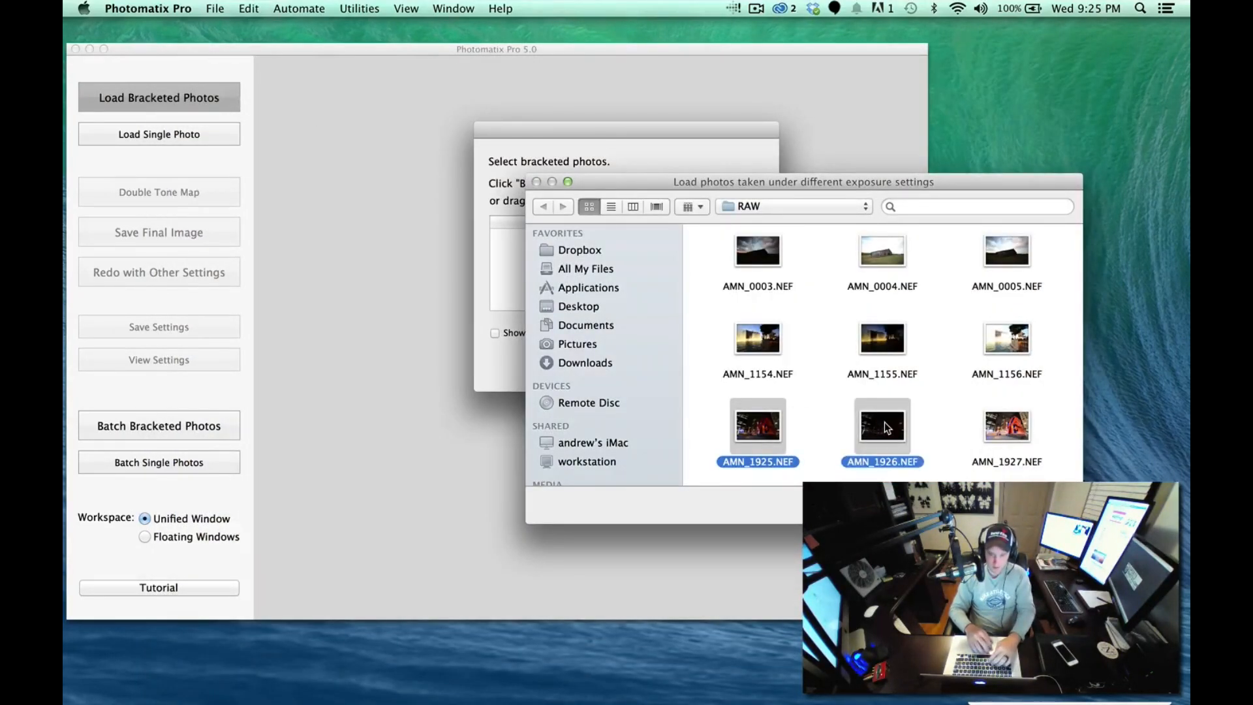
pyautogui.keyDown('shift'); pyautogui.click(1013, 430); pyautogui.keyUp('shift')
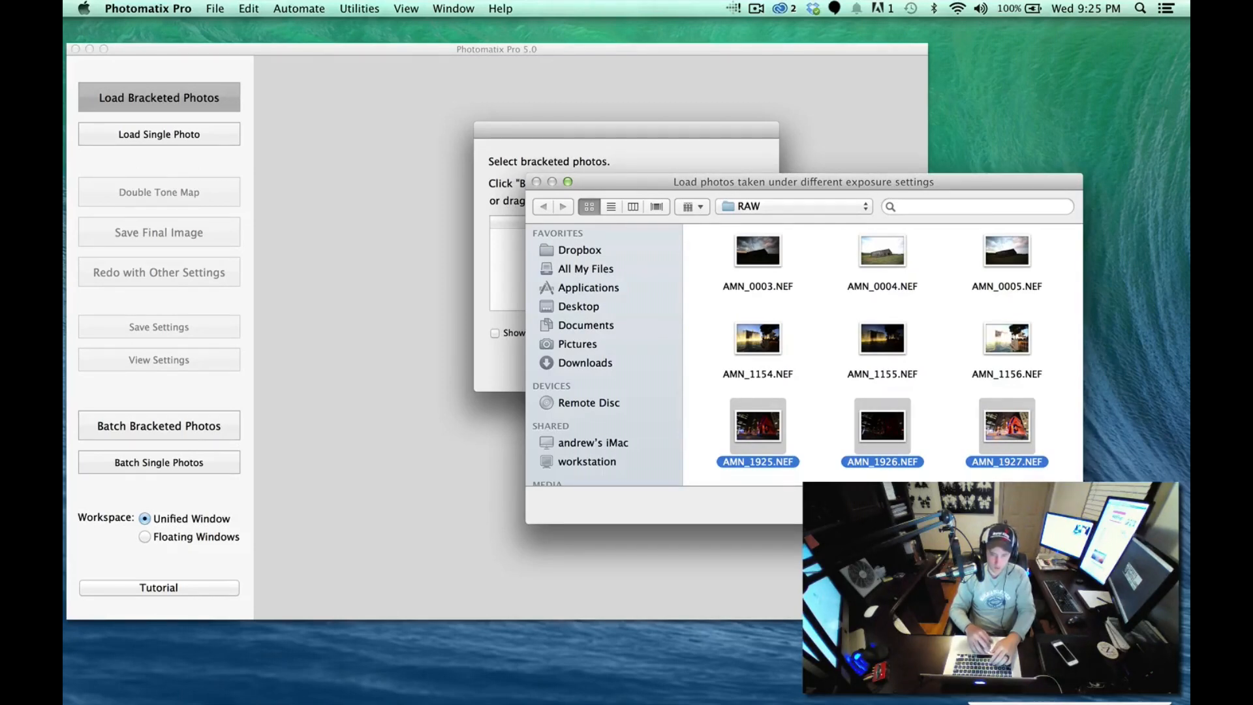
pyautogui.click(1038, 504)
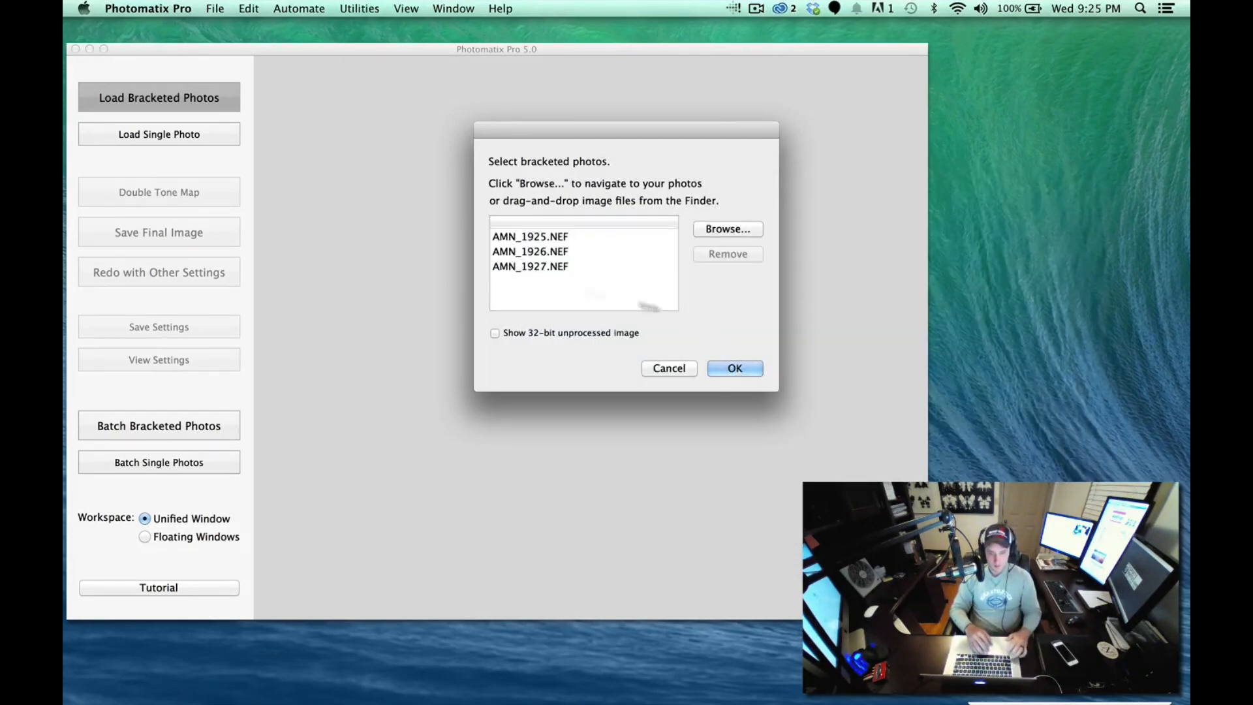
pyautogui.click(732, 369)
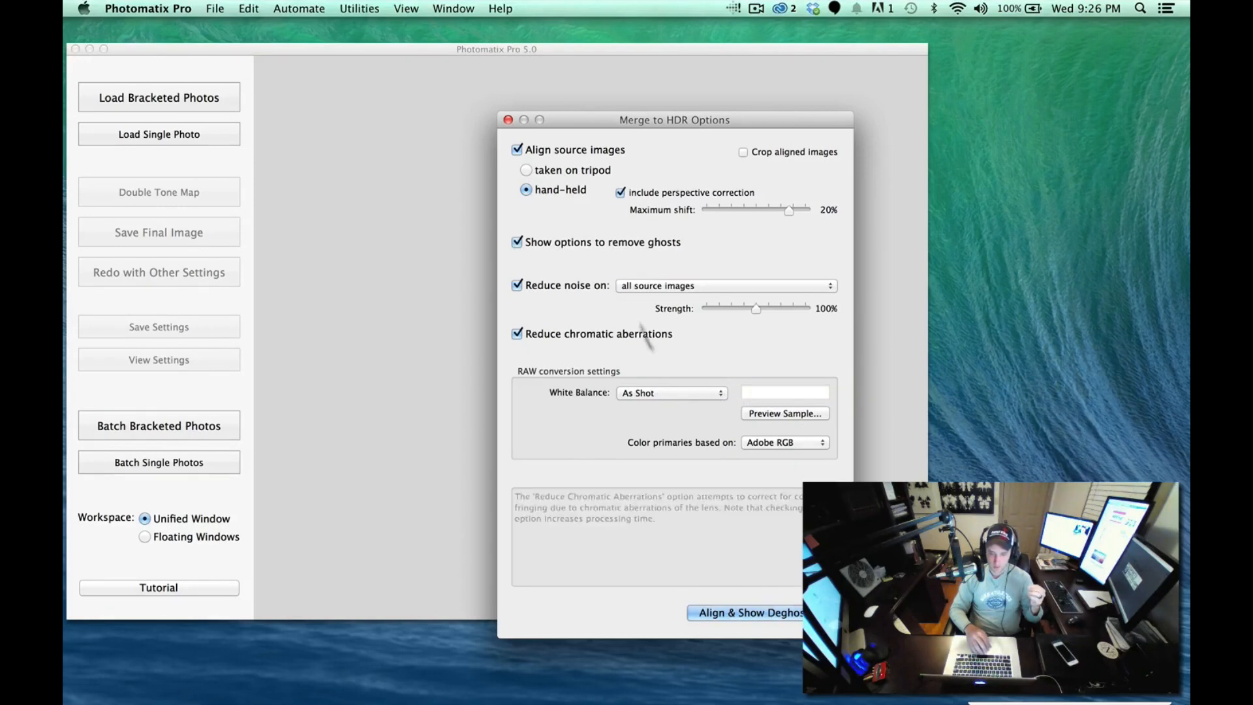
pyautogui.click(787, 613)
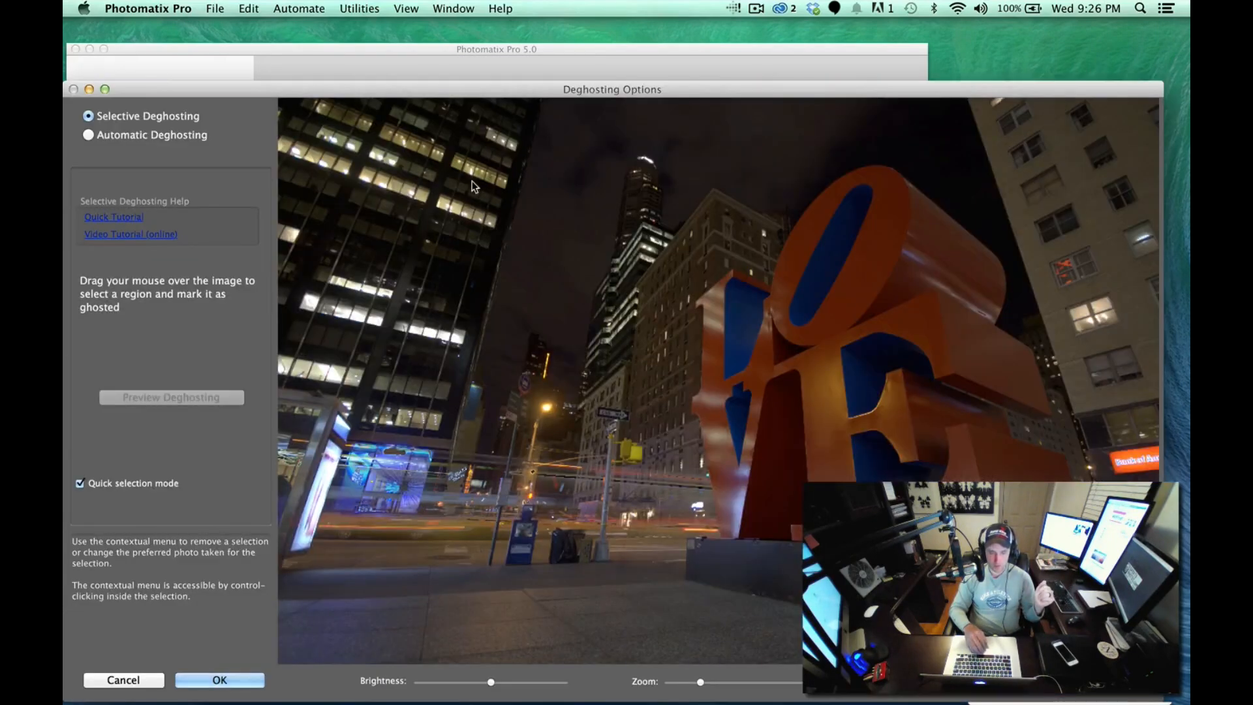
# Mark ghosted regions around the blue-lit shelter and the street light trails, preview the selective deghosting, and accept it
pyautogui.moveTo(453, 96); pyautogui.dragTo(460, 44)
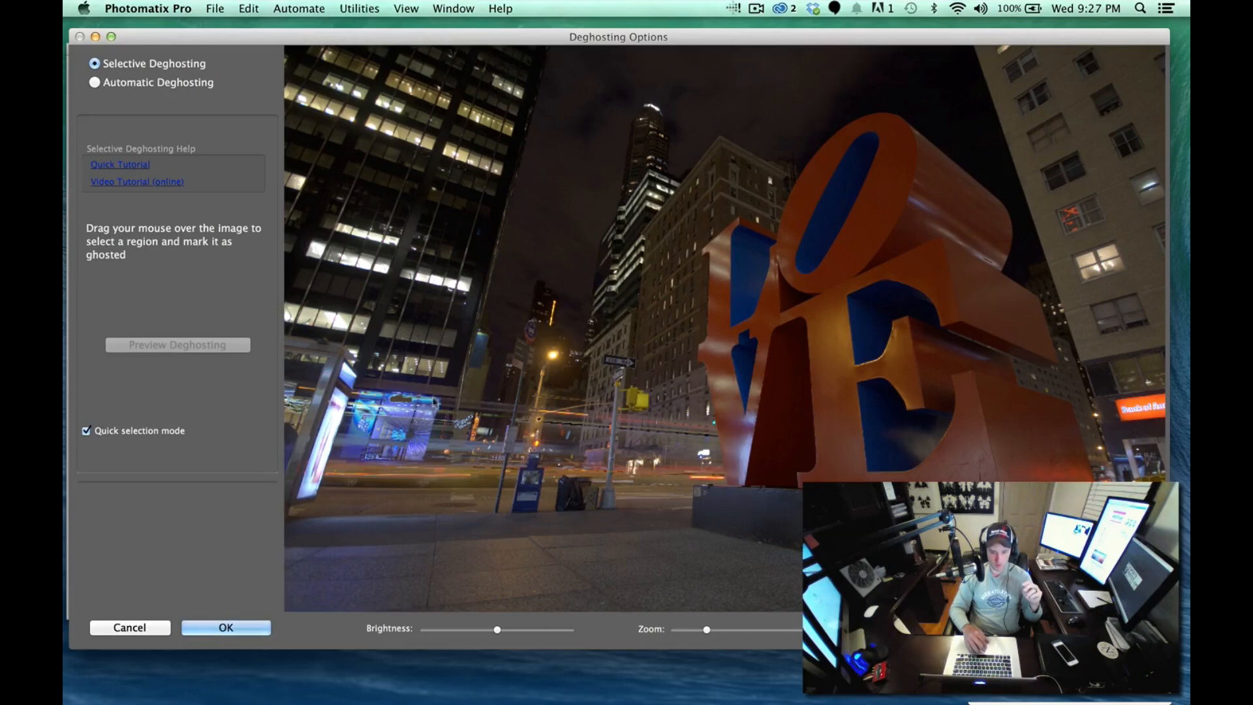
pyautogui.moveTo(393, 405); pyautogui.dragTo(394, 407)
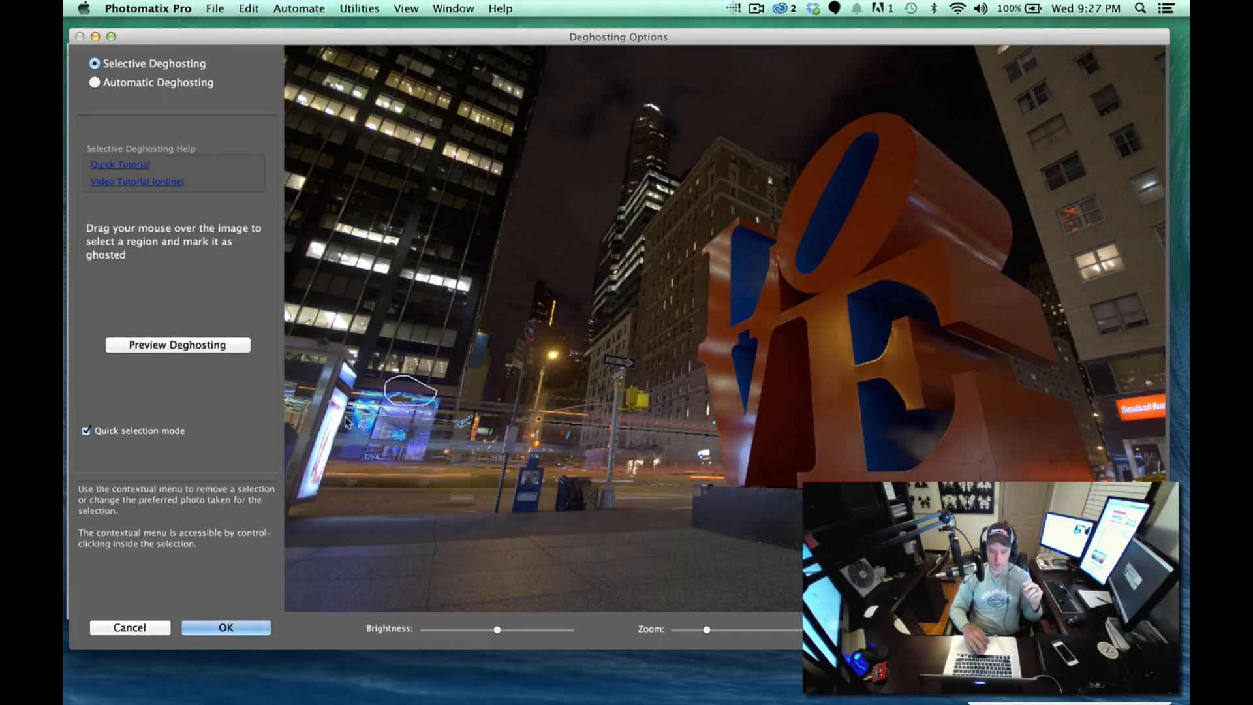
pyautogui.moveTo(352, 420)
pyautogui.mouseDown()
pyautogui.moveTo(296, 416)
pyautogui.moveTo(291, 399)
pyautogui.mouseUp()
pyautogui.moveTo(534, 429); pyautogui.dragTo(573, 439)
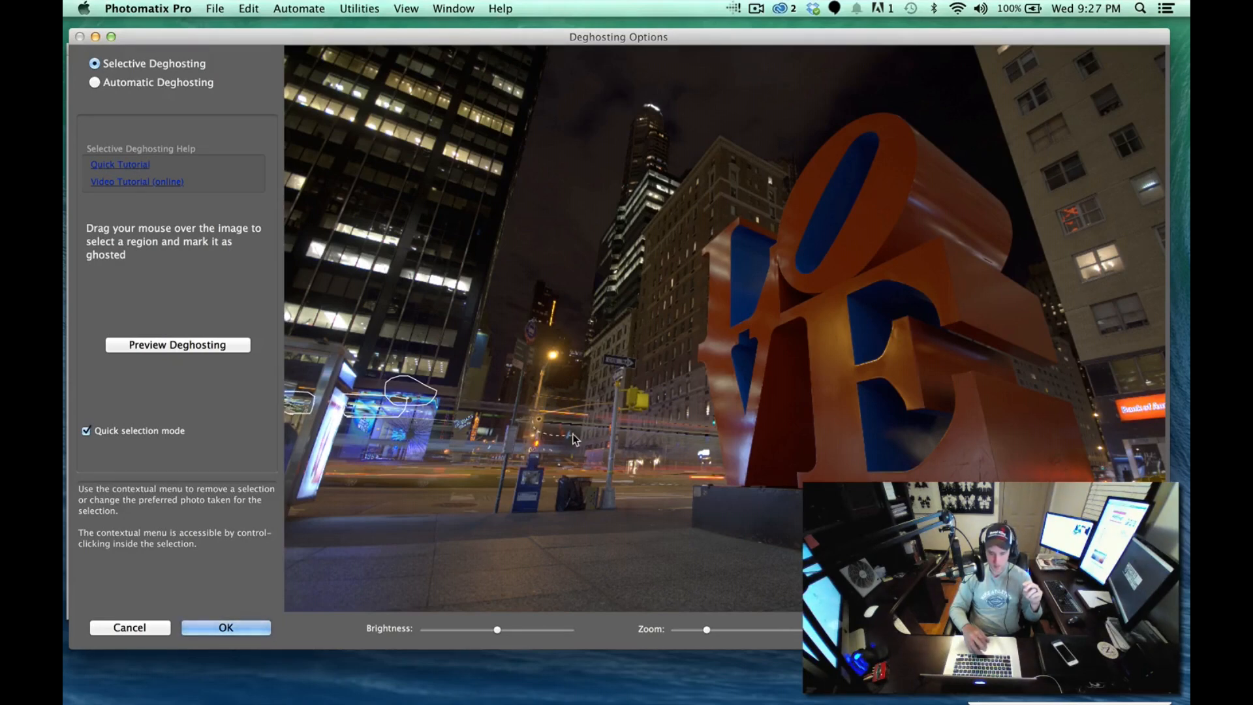
pyautogui.moveTo(718, 434); pyautogui.dragTo(558, 418)
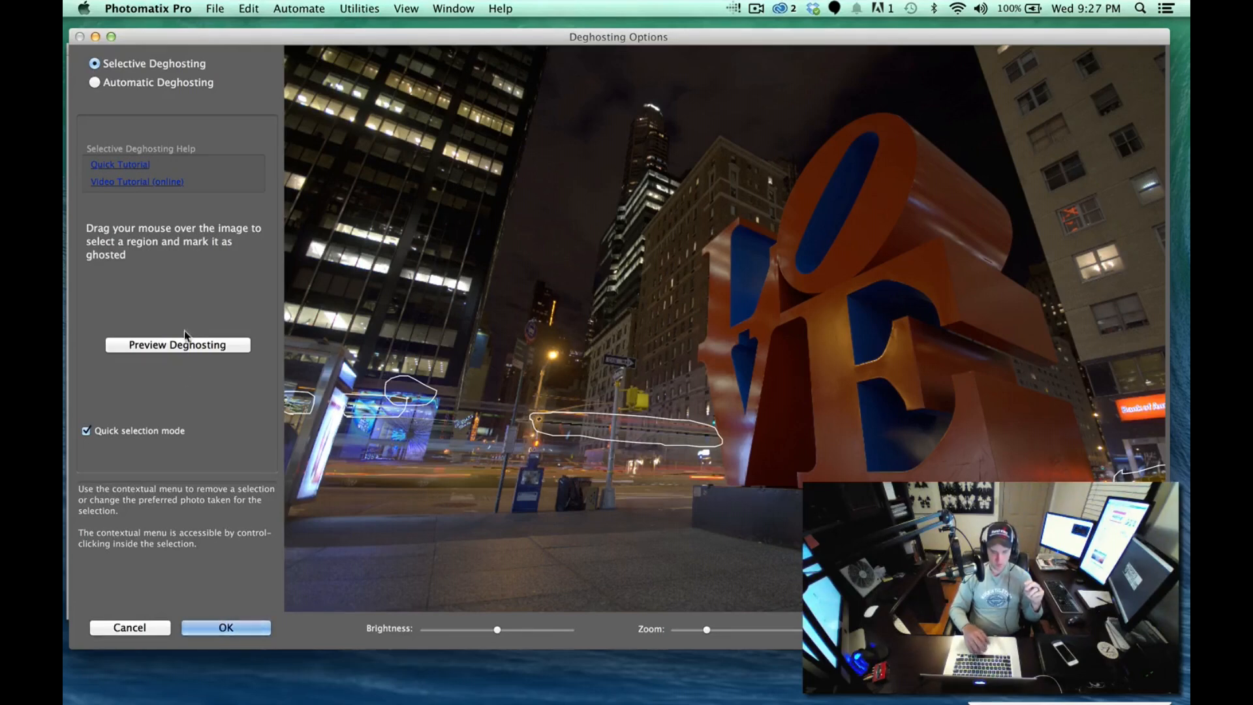
pyautogui.click(188, 349)
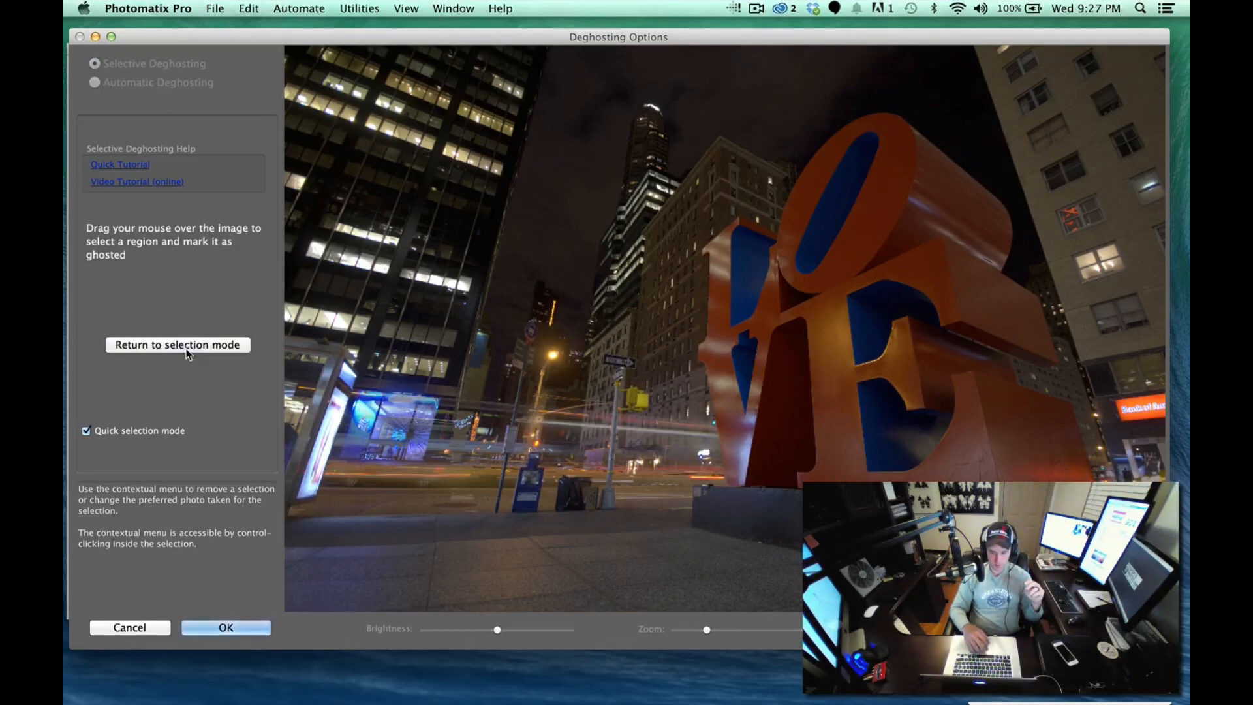
pyautogui.click(215, 349)
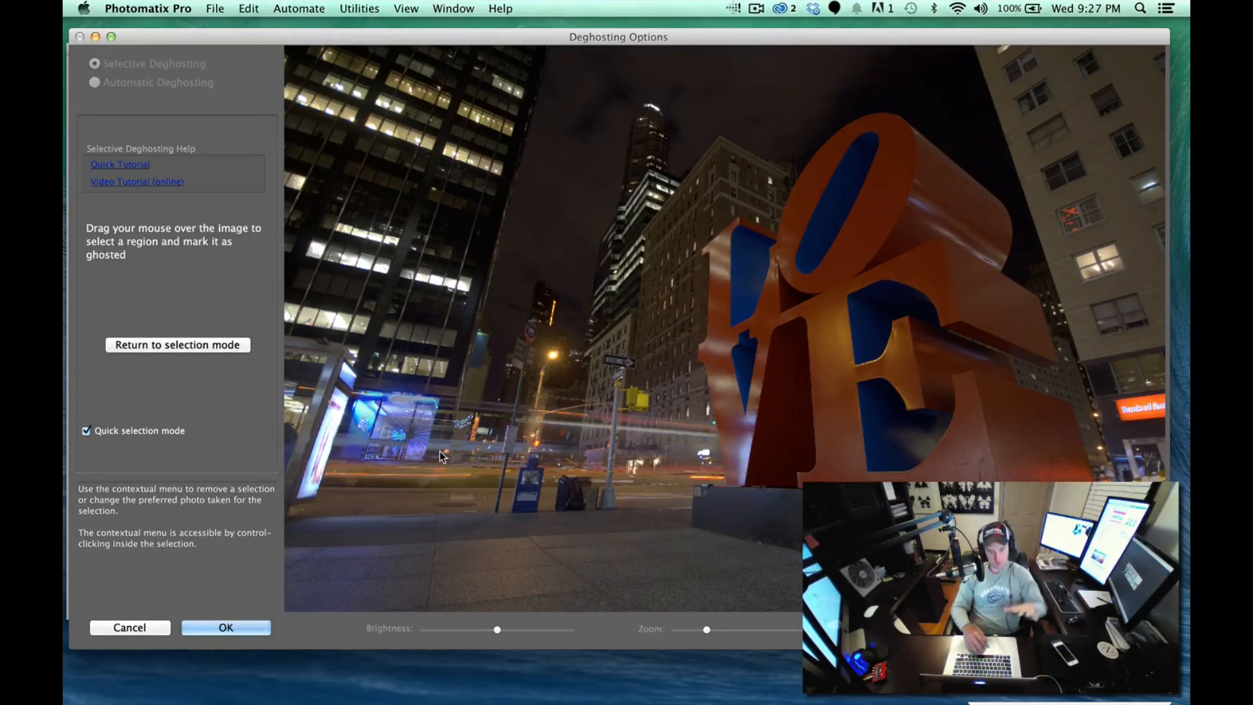
pyautogui.click(227, 628)
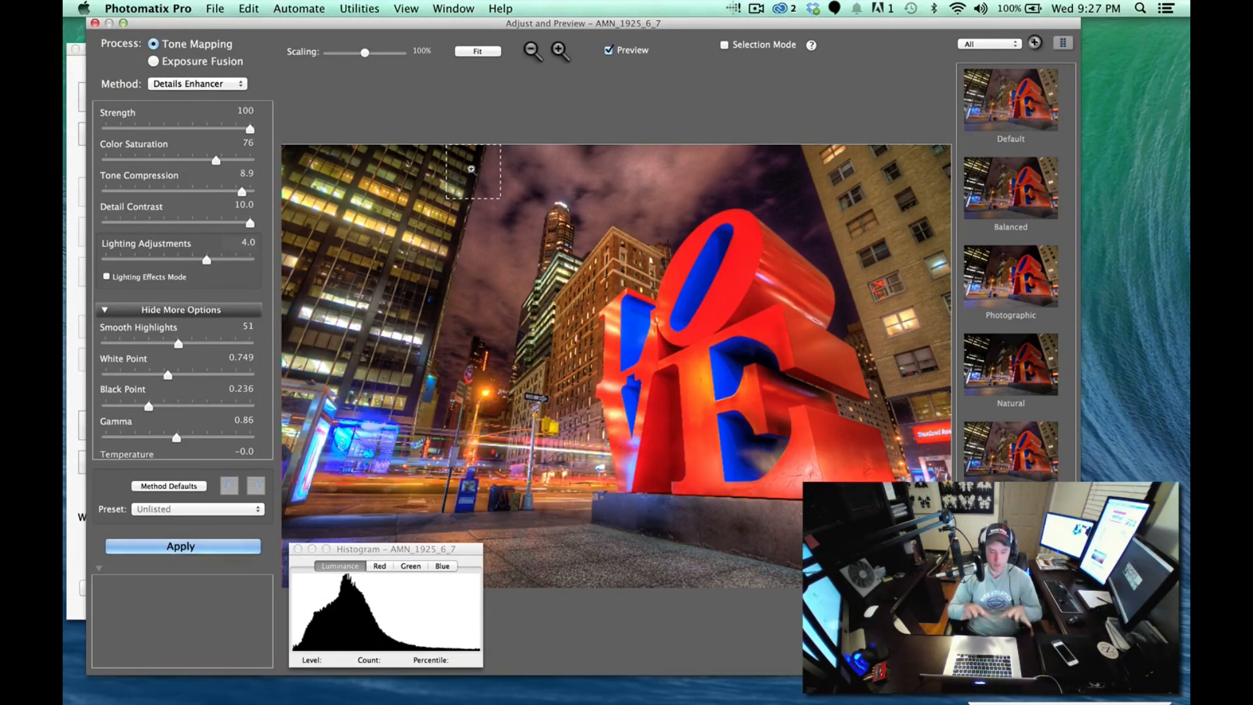
# Preview the Exposure Fusion process, return to Tone Mapping, and look through the Details Enhancer settings
pyautogui.click(154, 62)
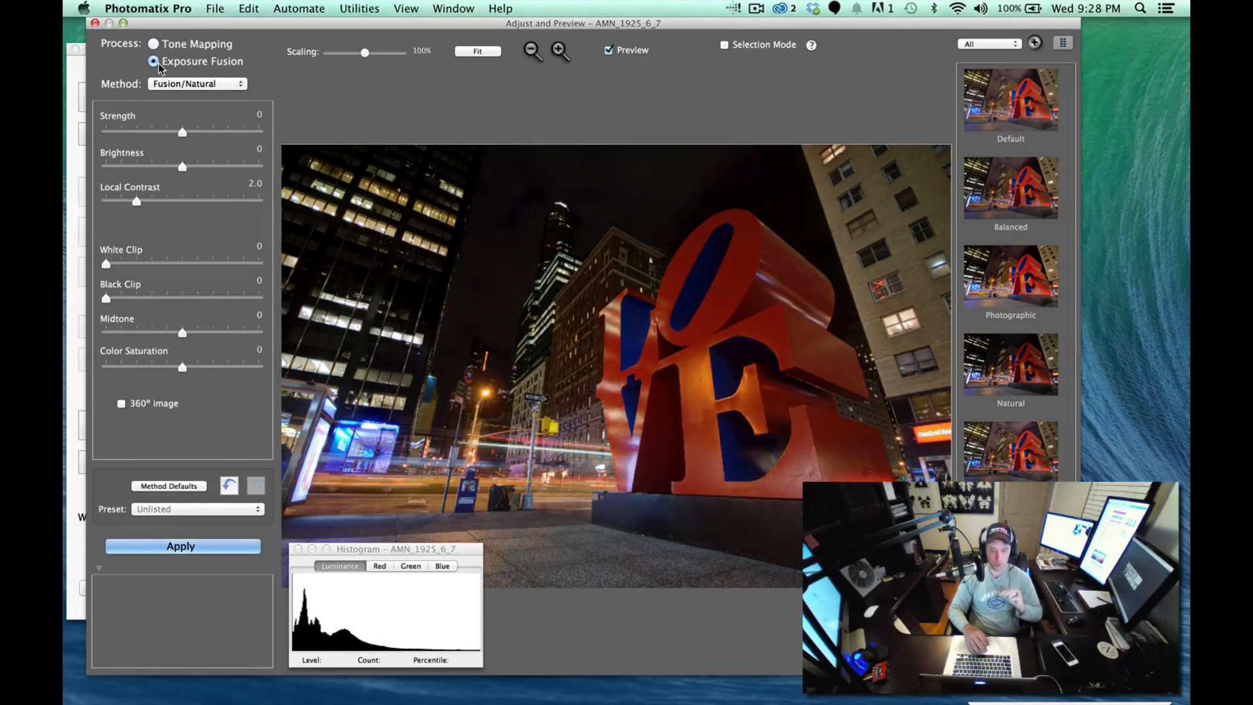
pyautogui.click(154, 44)
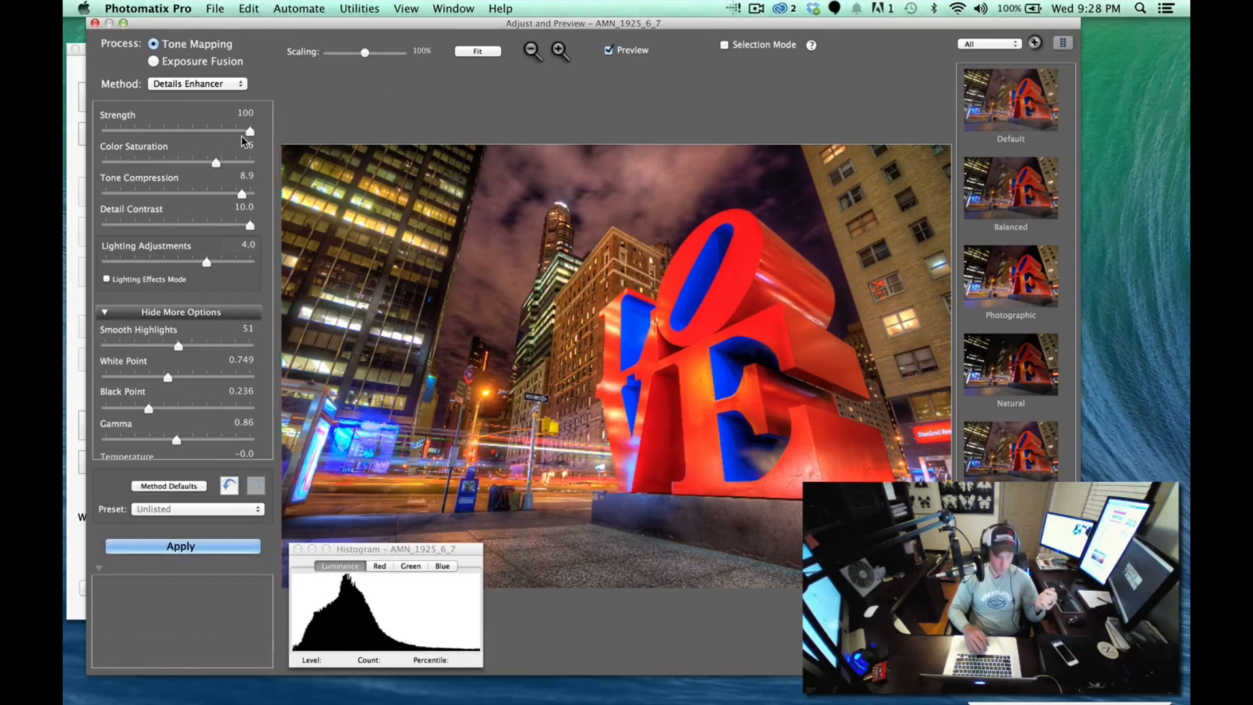
pyautogui.scroll(5, 242, 136)
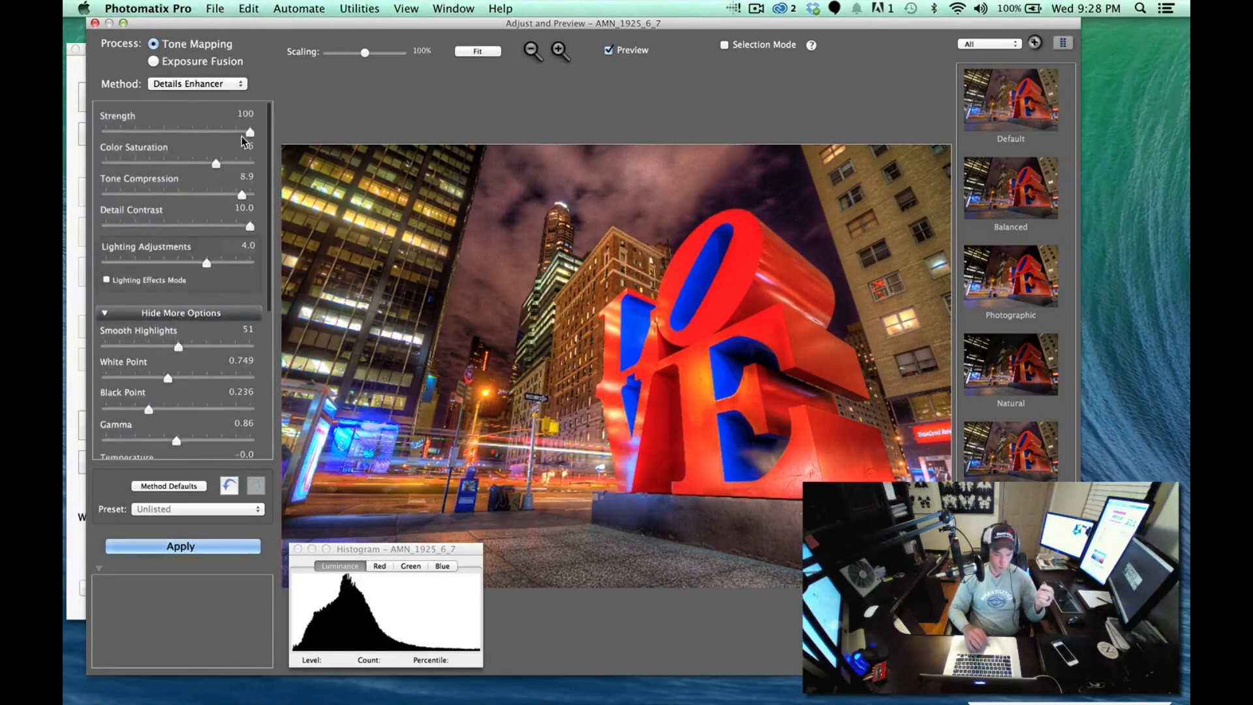
pyautogui.scroll(-5, 191, 185)
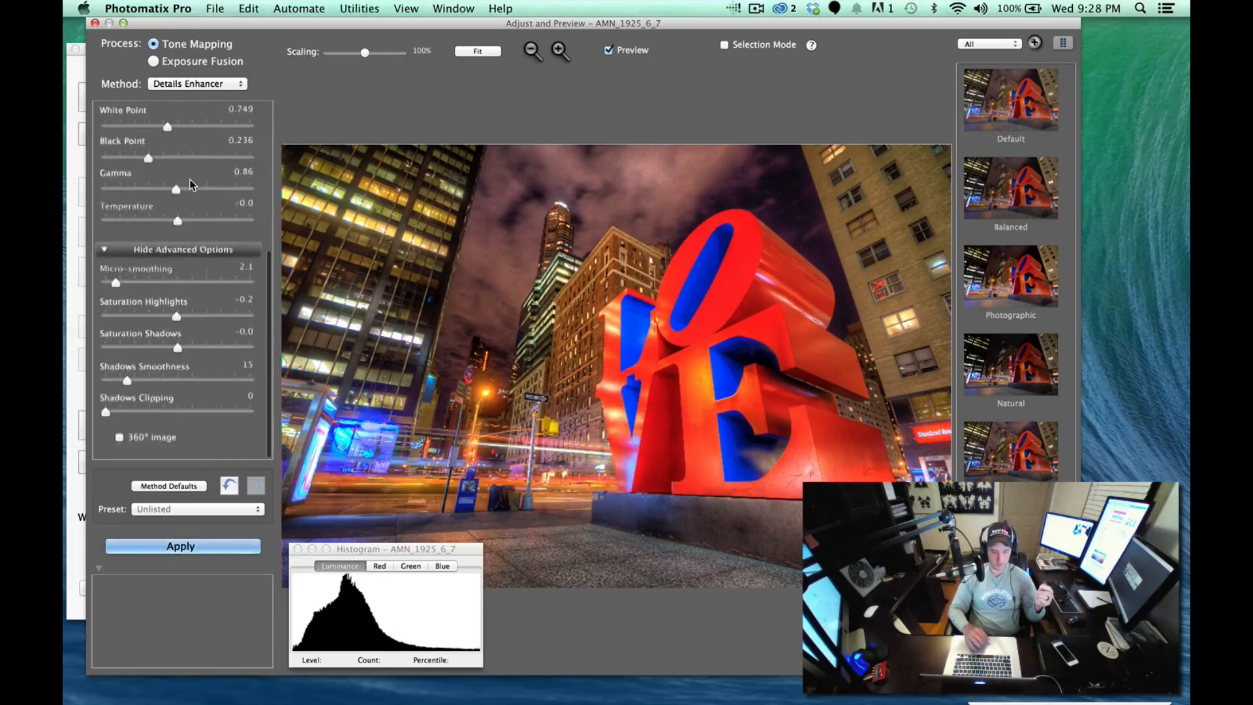
pyautogui.scroll(5, 191, 185)
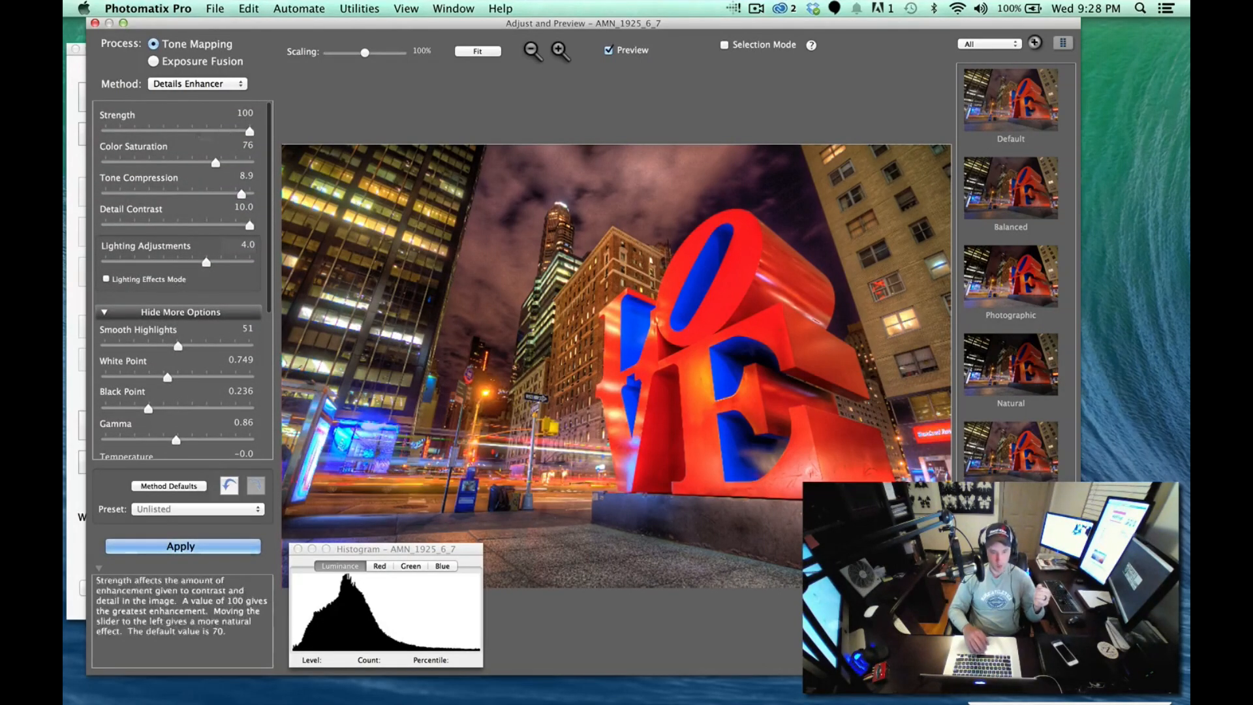
# Try the tone mapping Strength at 0 and bring it back to 100
pyautogui.moveTo(249, 135)
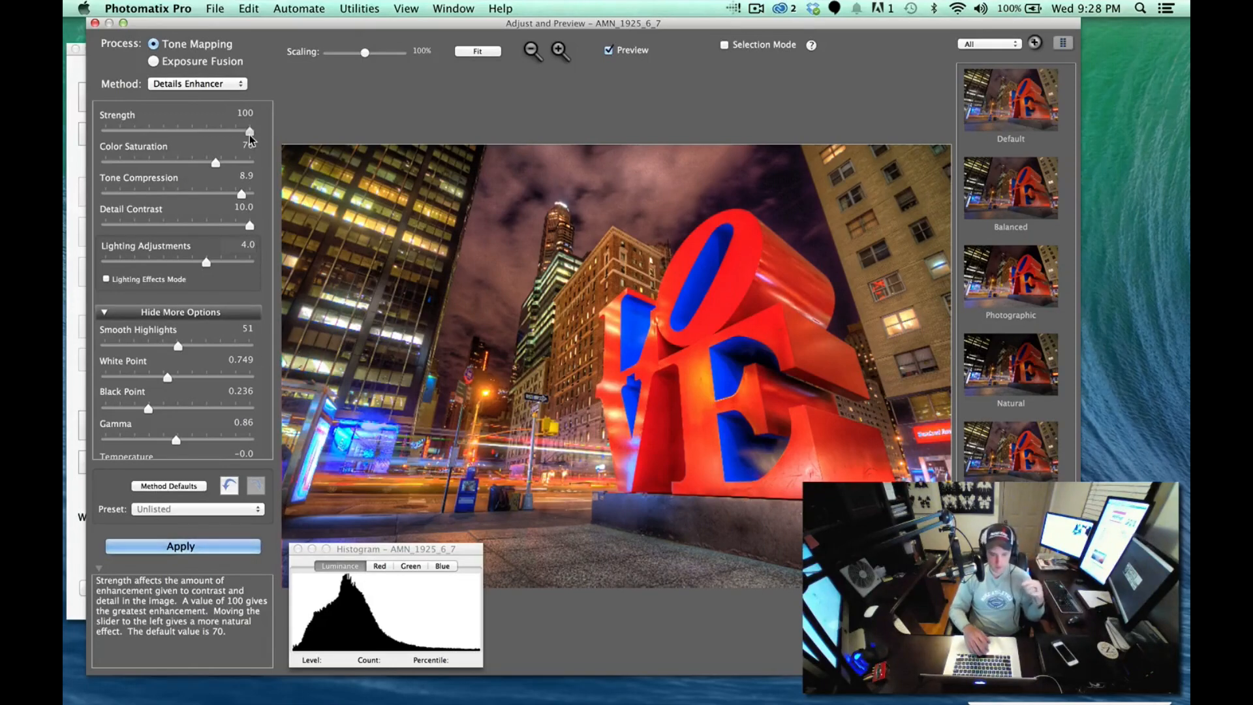
pyautogui.moveTo(249, 132); pyautogui.dragTo(107, 133)
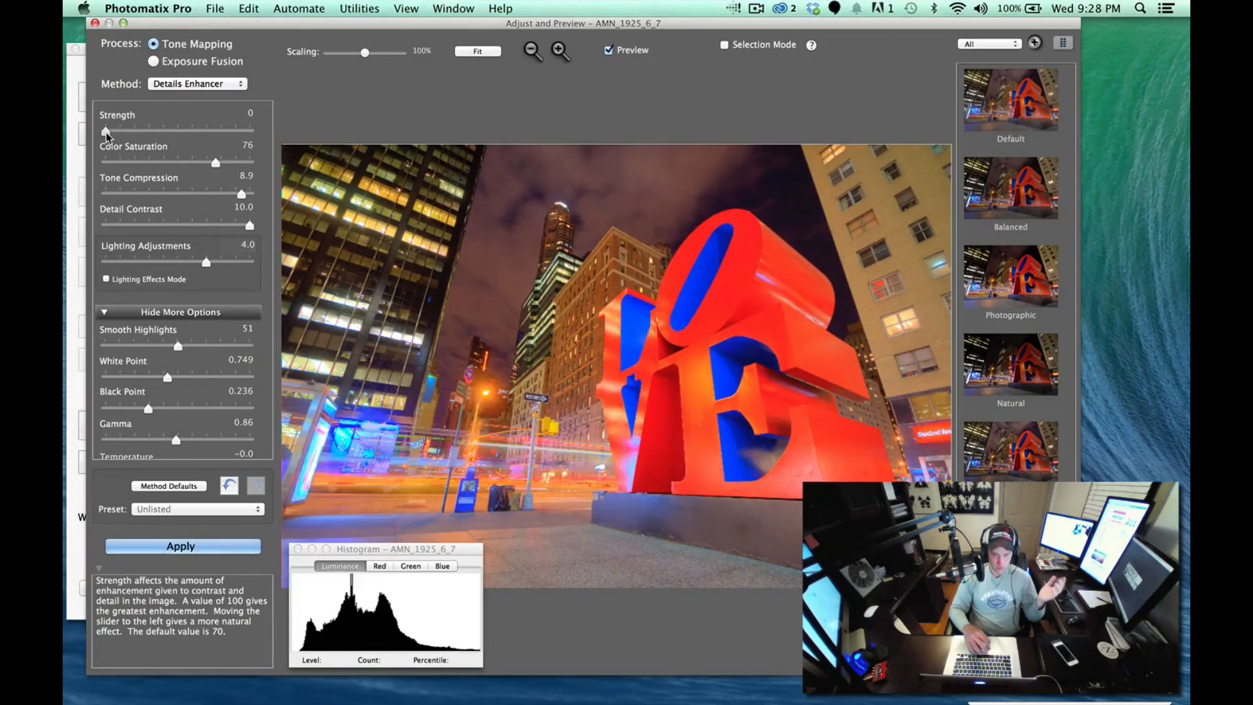
pyautogui.moveTo(106, 133); pyautogui.dragTo(254, 133)
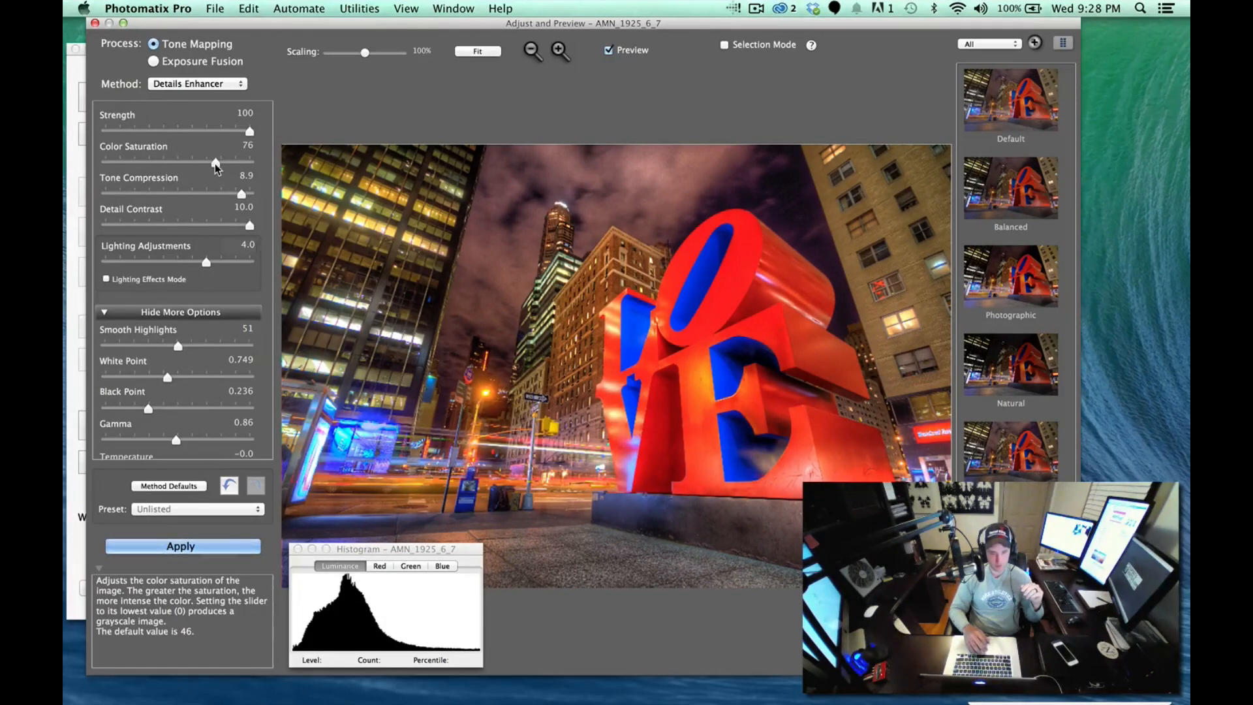
# Set Color Saturation to 77, try a strongly negative Tone Compression, and settle Tone Compression at 6.6
pyautogui.moveTo(215, 163)
pyautogui.mouseDown()
pyautogui.moveTo(124, 163)
pyautogui.moveTo(218, 164)
pyautogui.mouseUp()
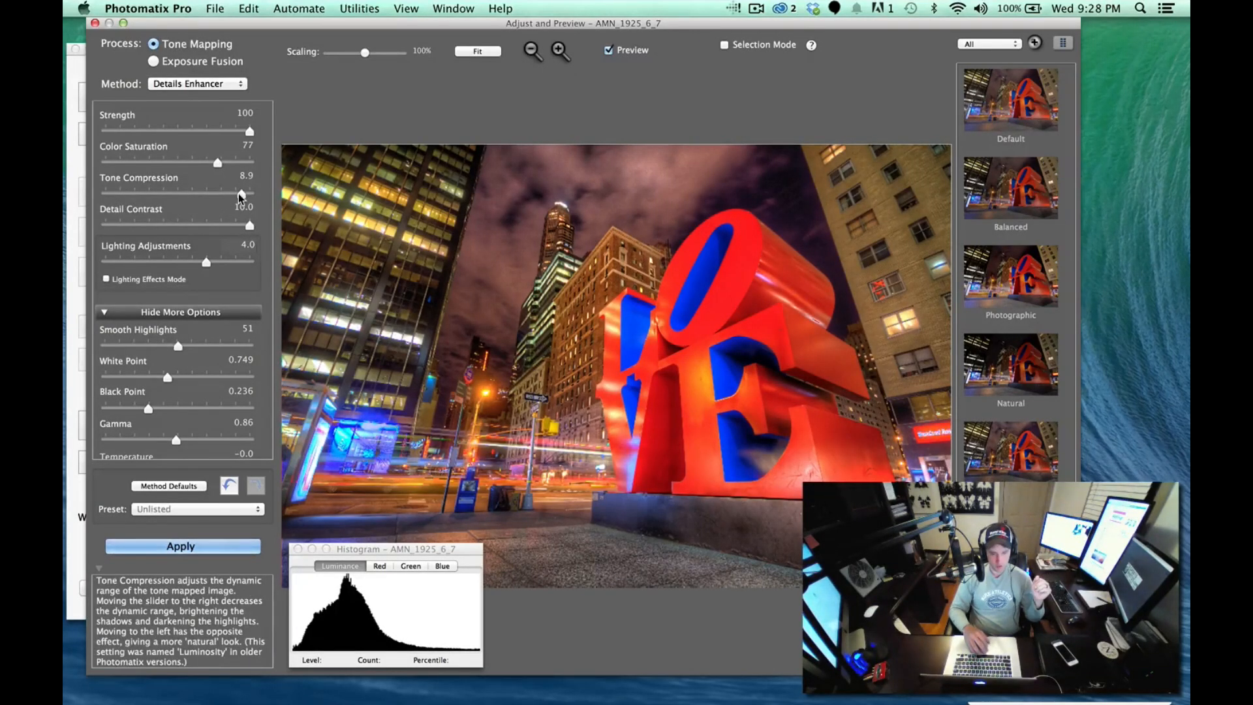
pyautogui.moveTo(240, 194); pyautogui.dragTo(119, 194)
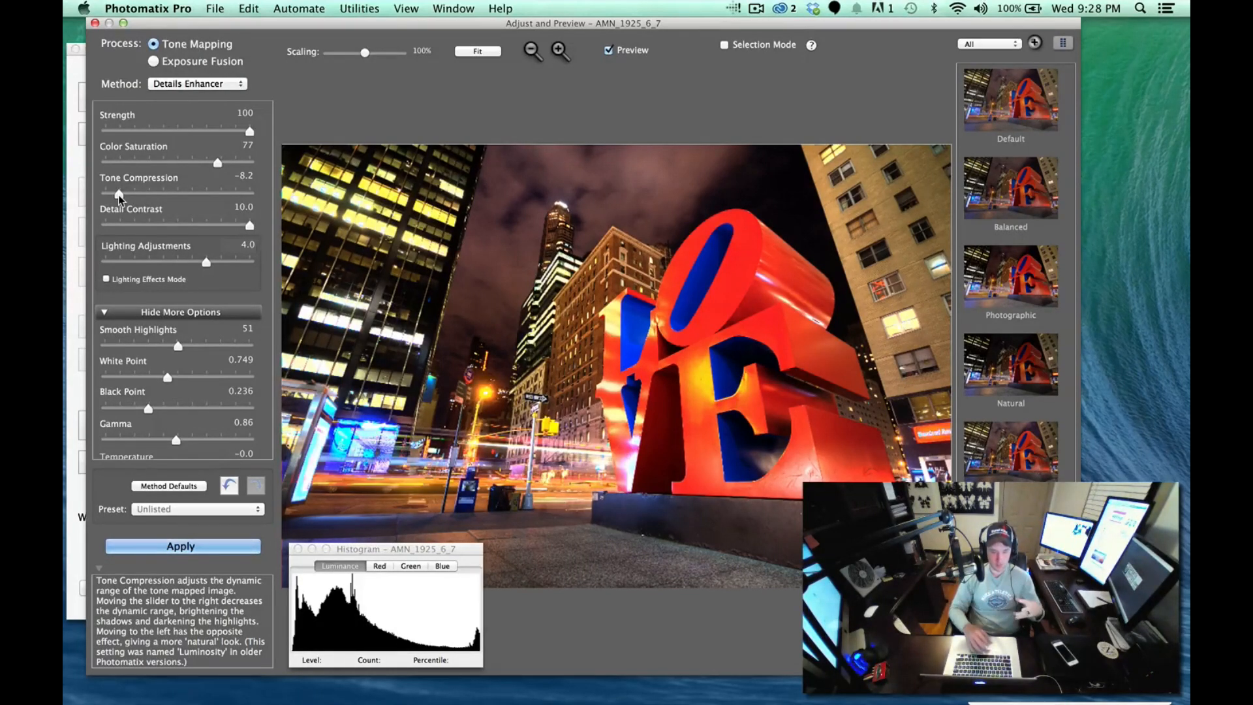
pyautogui.moveTo(119, 195); pyautogui.dragTo(225, 193)
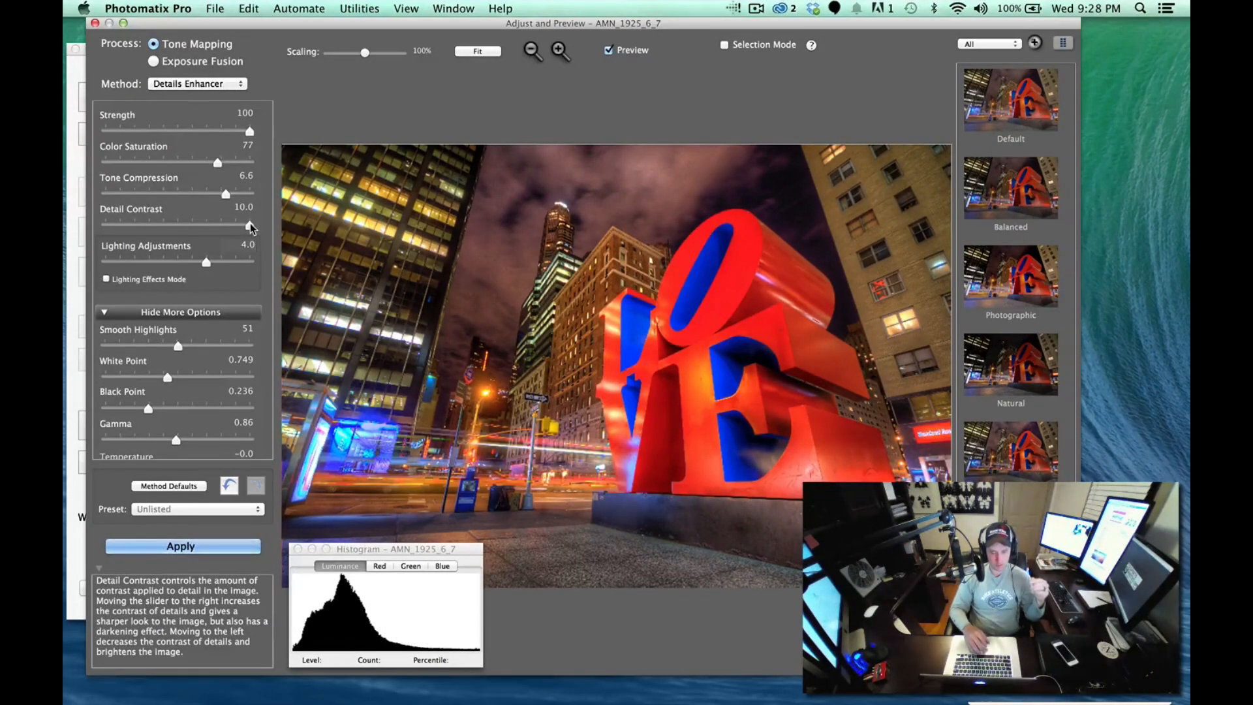
# Try Detail Contrast at -10.0 and settle it at 8.1
pyautogui.moveTo(249, 223); pyautogui.dragTo(100, 213)
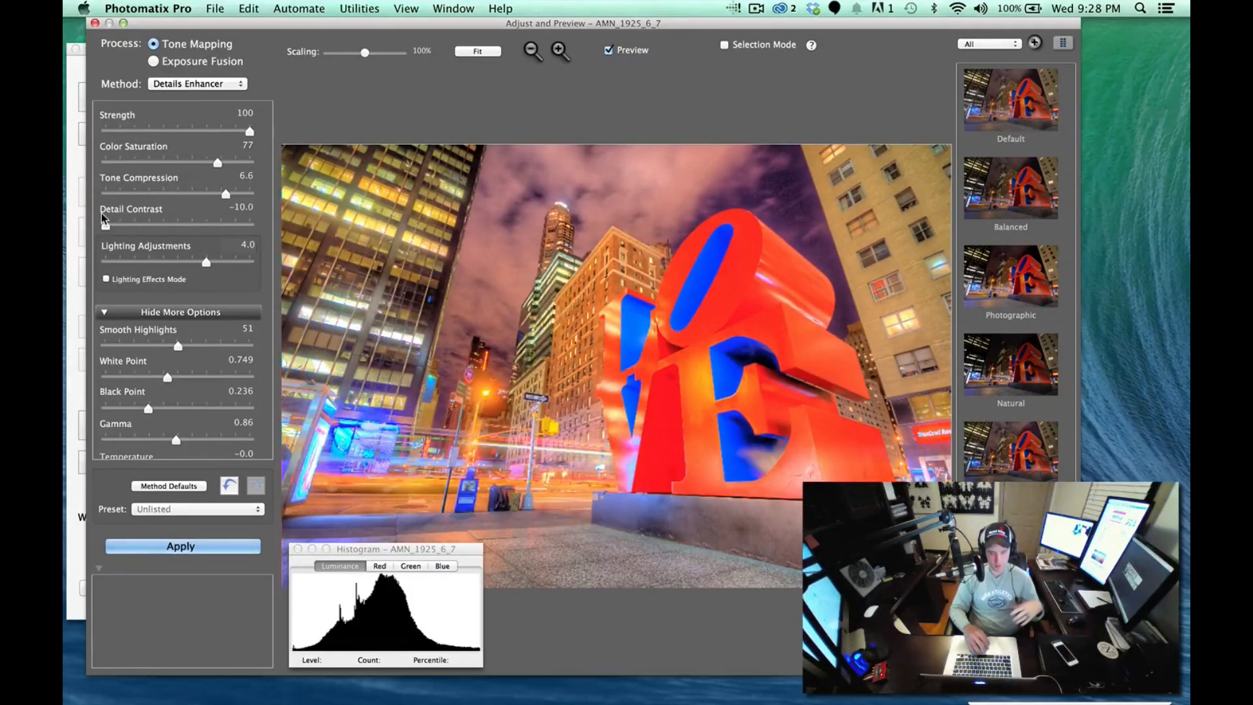
pyautogui.moveTo(105, 227); pyautogui.dragTo(237, 225)
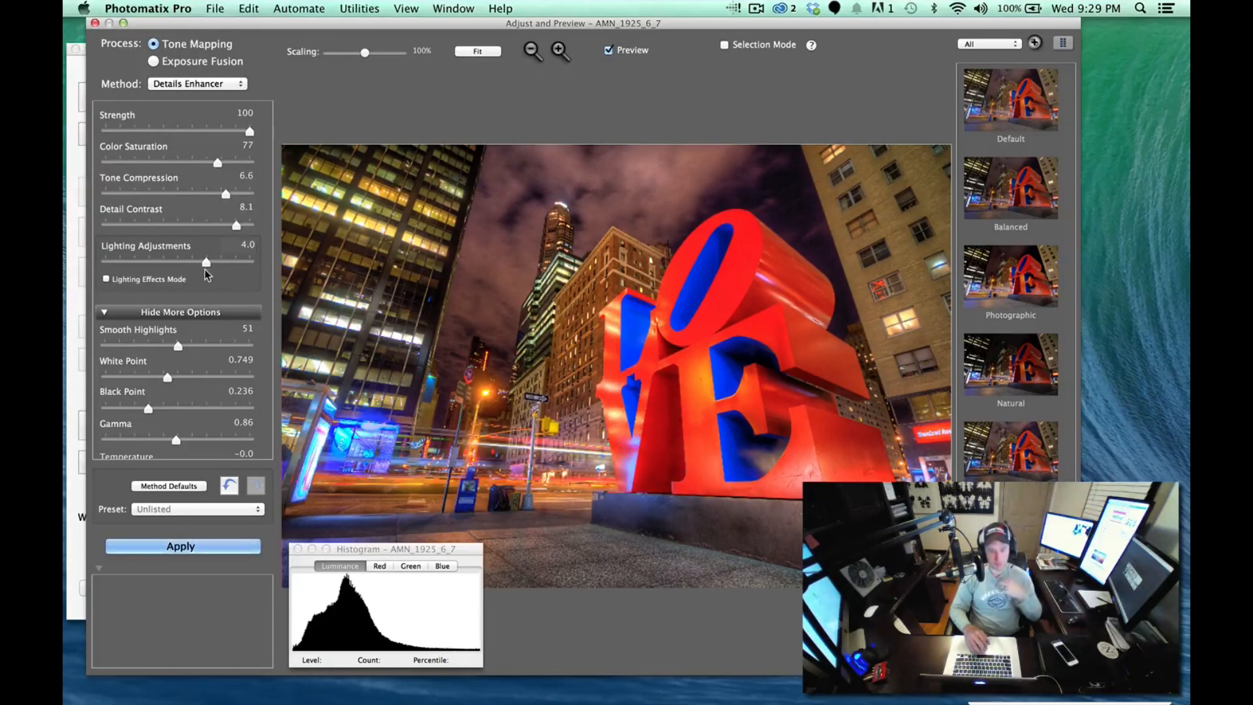
# Try the Medium, Natural, Surreal and Surreal + lighting effects, return to slider mode, and test Lighting Adjustments at -0.1 before restoring 4.0
pyautogui.click(107, 279)
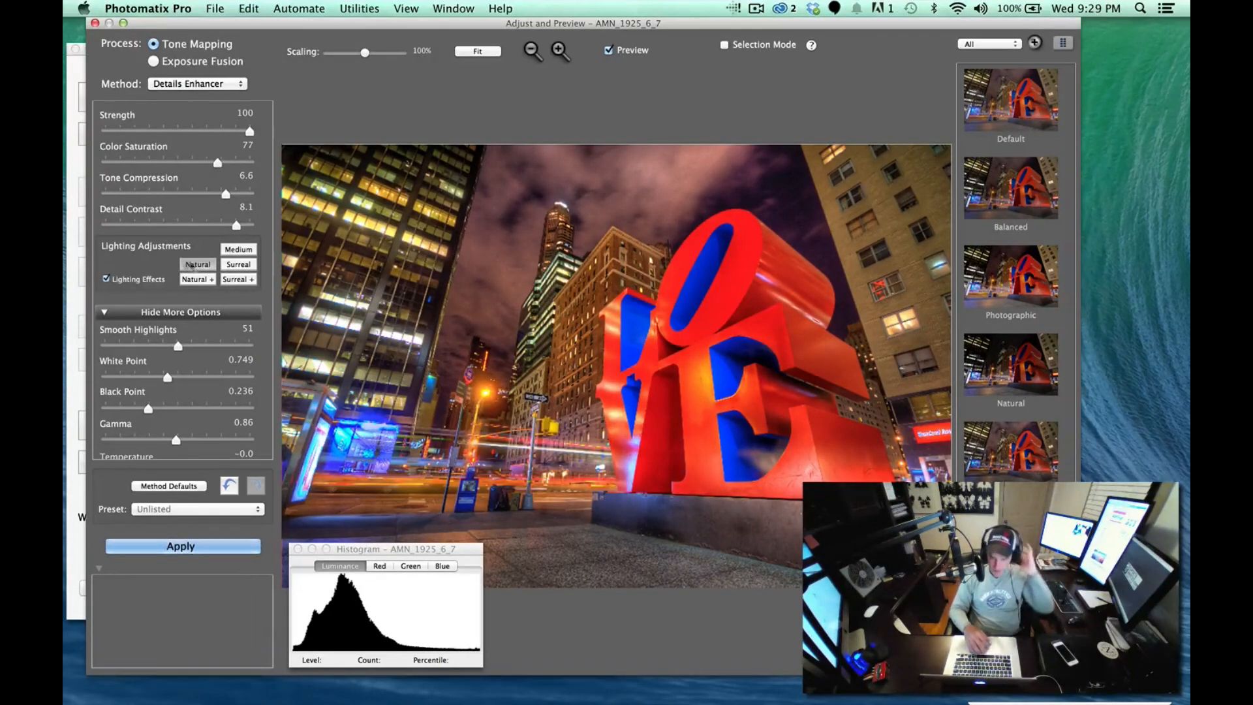
pyautogui.click(245, 250)
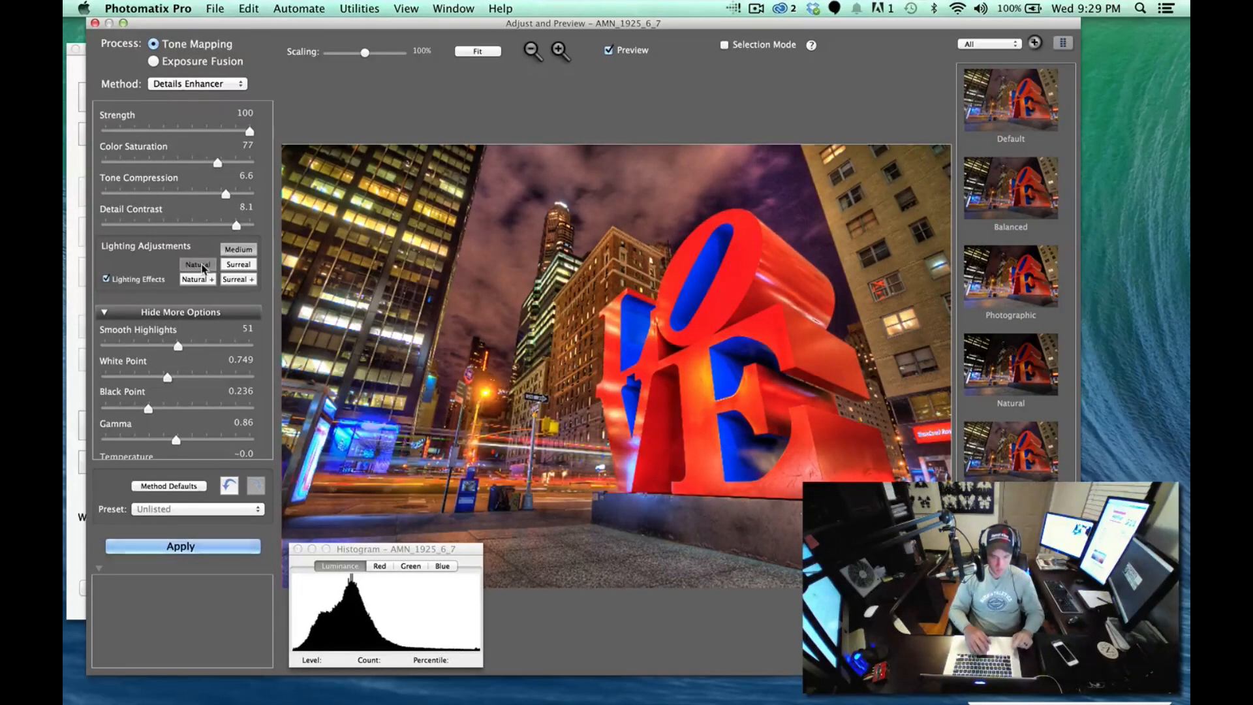
pyautogui.click(203, 267)
pyautogui.click(245, 266)
pyautogui.click(247, 278)
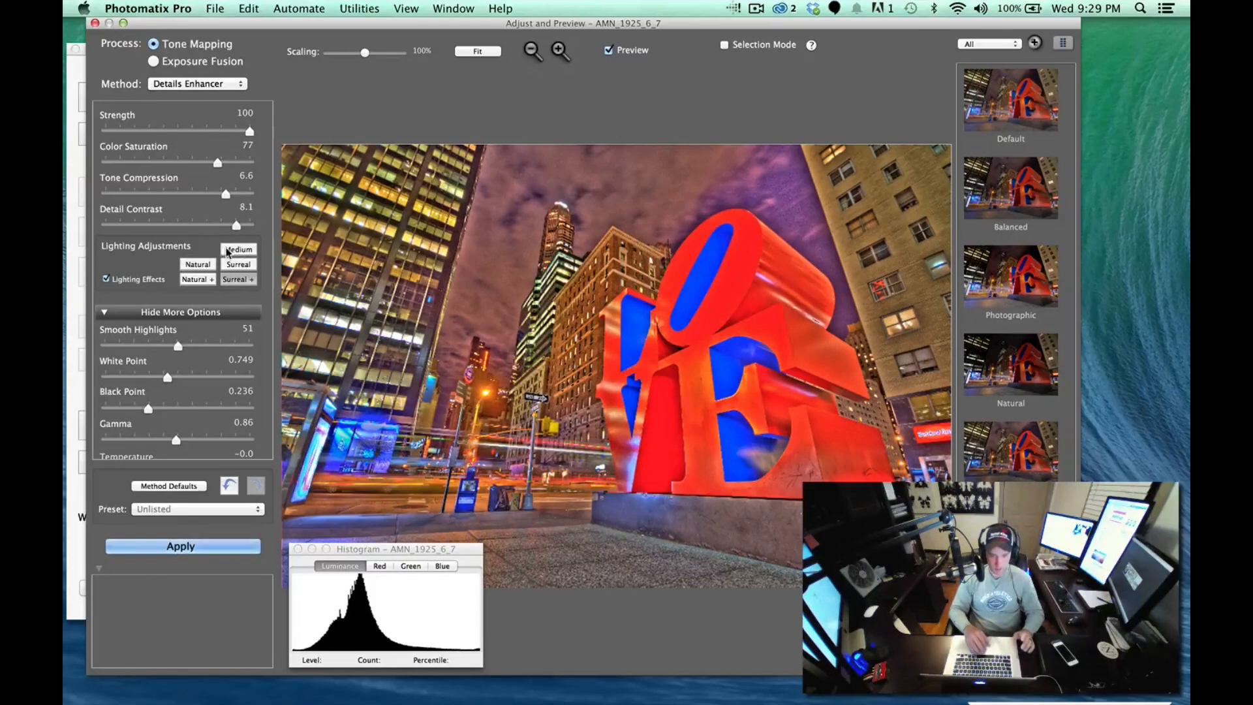
pyautogui.click(201, 265)
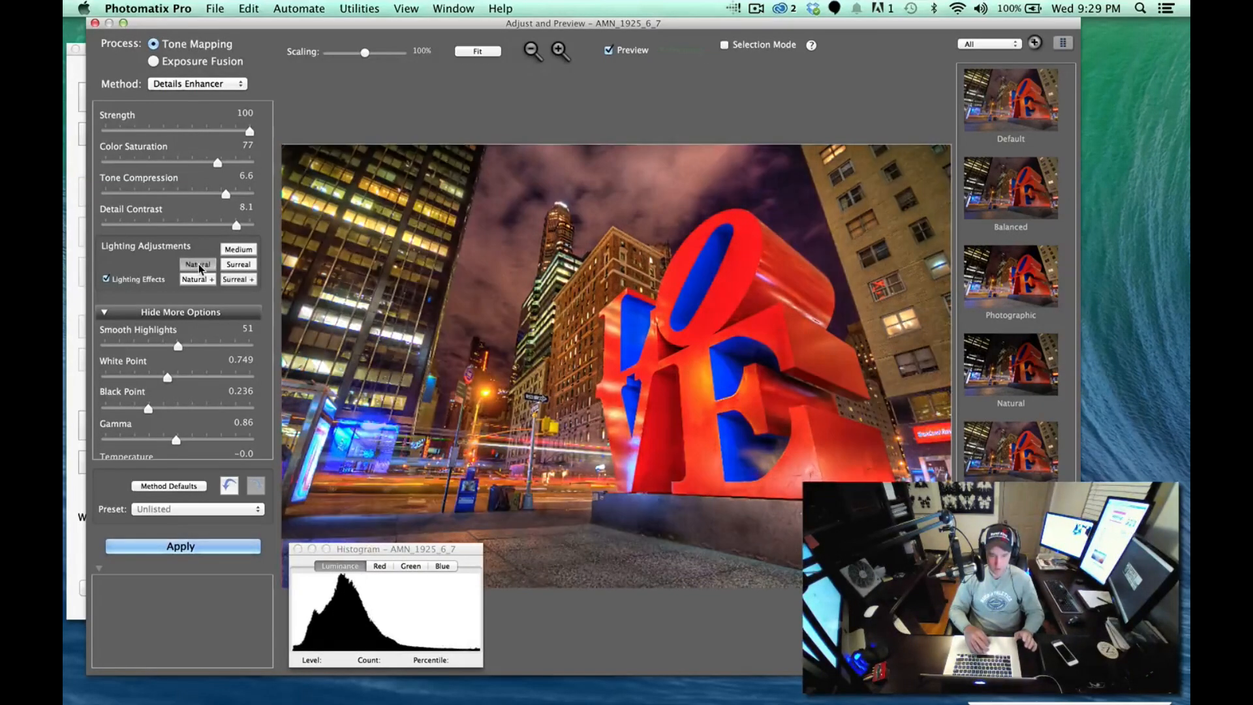
pyautogui.click(106, 279)
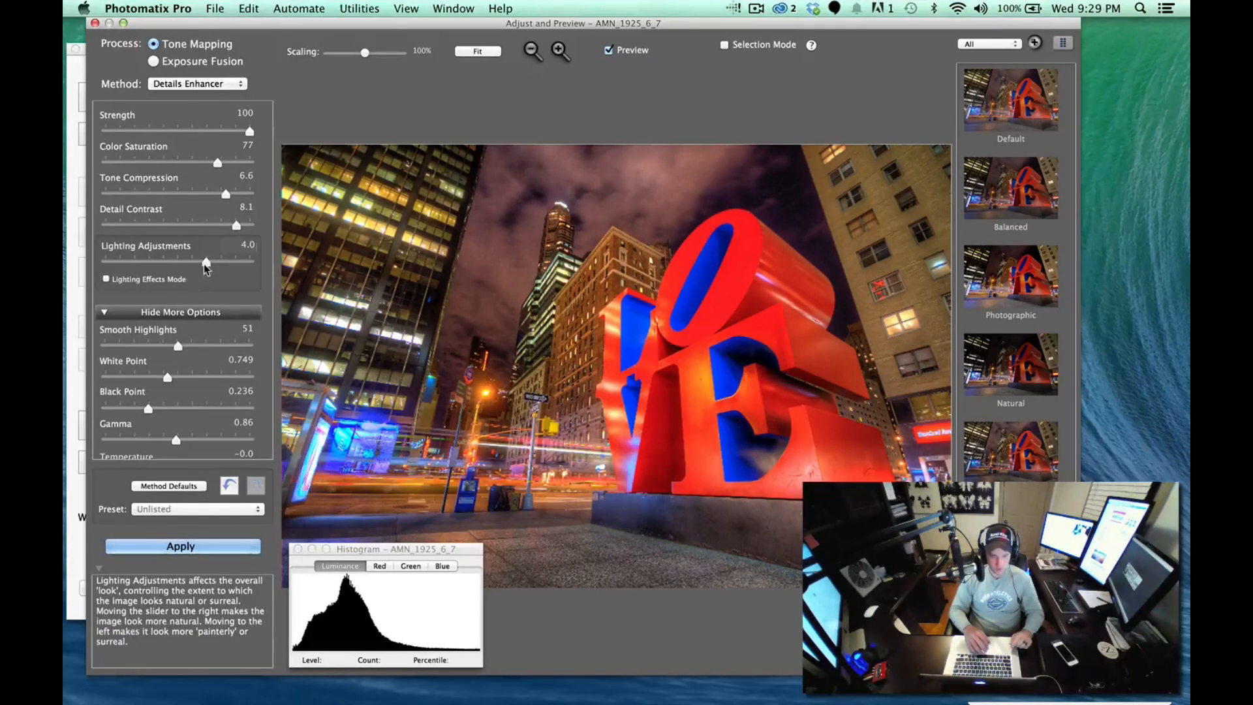
pyautogui.moveTo(204, 264); pyautogui.dragTo(175, 260)
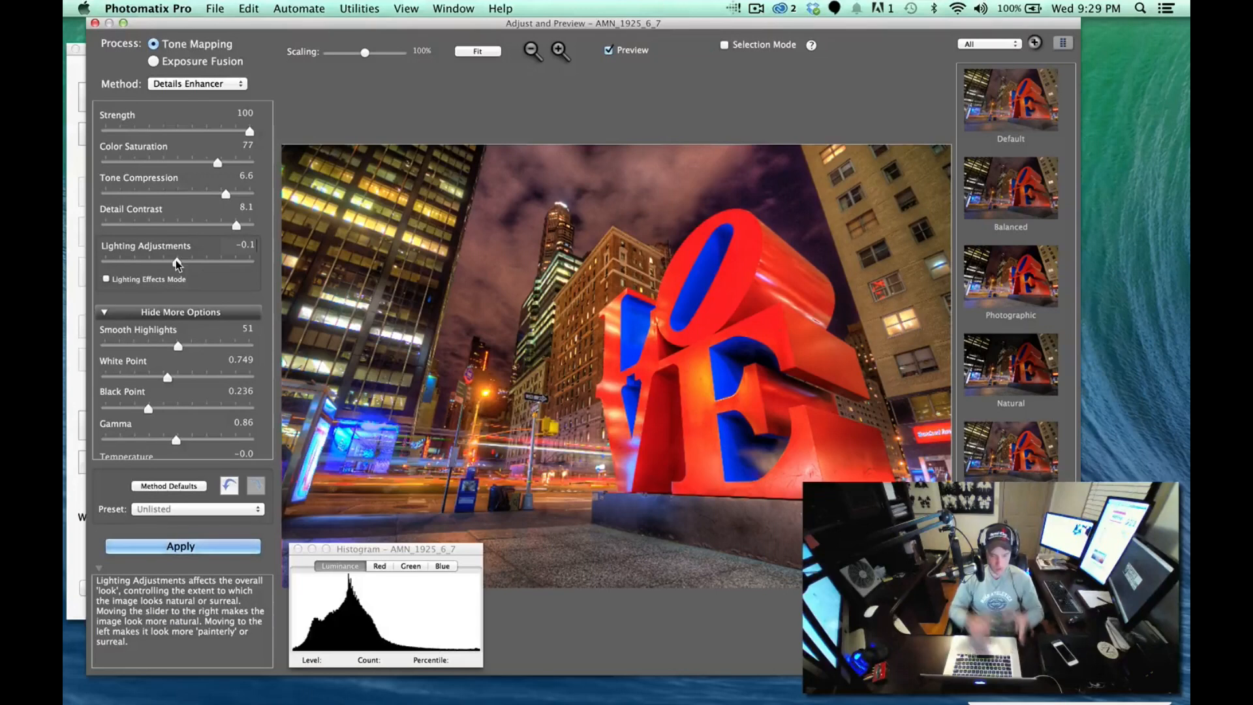
pyautogui.moveTo(175, 260); pyautogui.dragTo(206, 254)
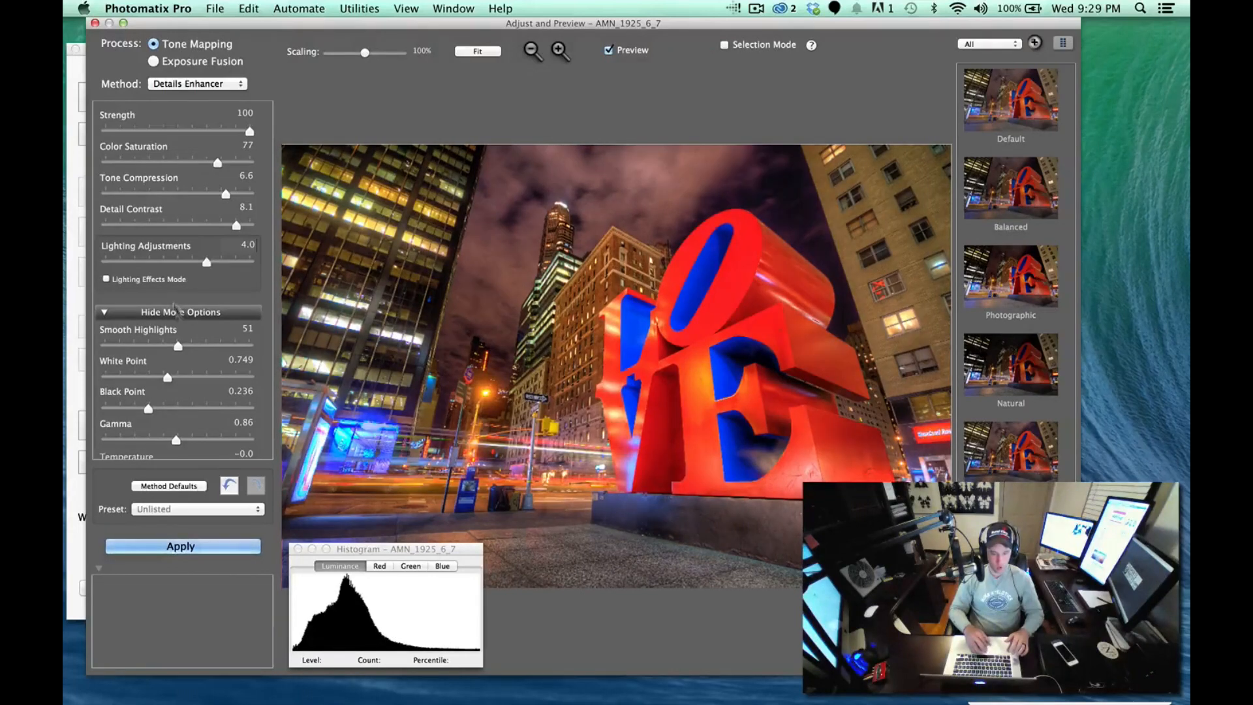
# Try Smooth Highlights at 0 and settle it at 58
pyautogui.scroll(-3, 175, 287)
pyautogui.scroll(-2, 176, 286)
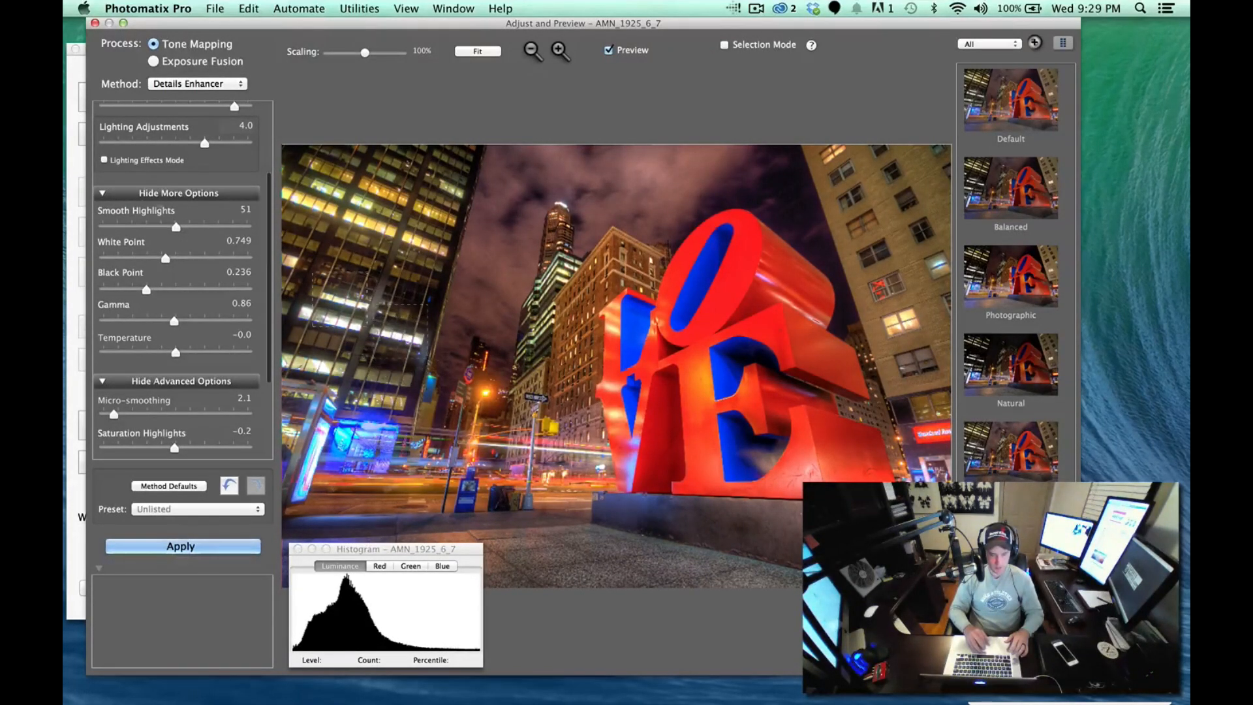
pyautogui.moveTo(176, 227); pyautogui.dragTo(99, 229)
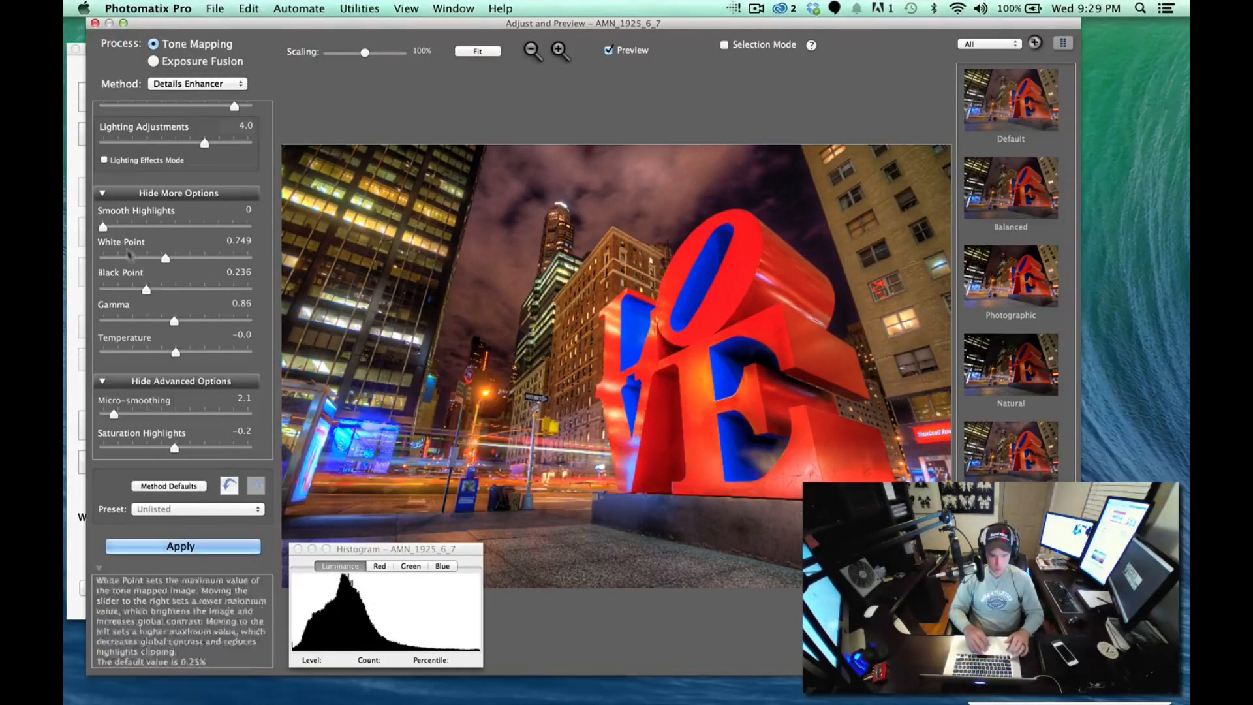
pyautogui.moveTo(102, 227); pyautogui.dragTo(188, 233)
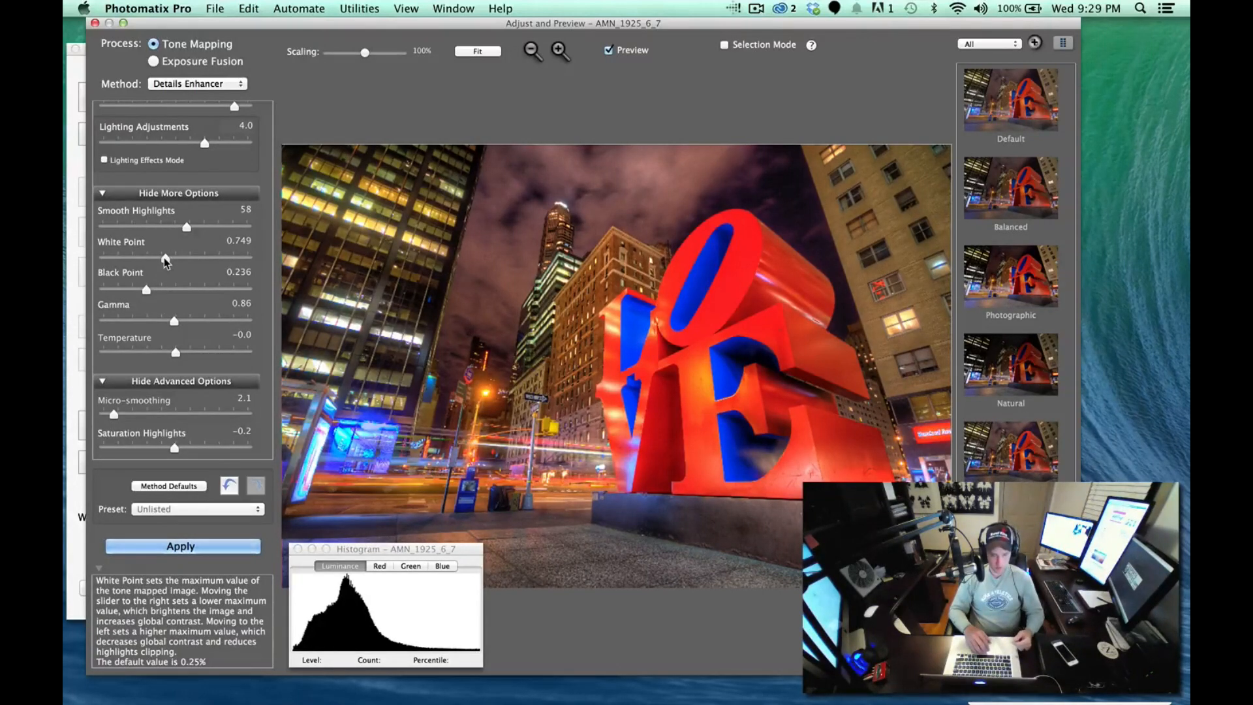
# Fine-tune the tones with White Point 0.743, Black Point 0.189, Gamma 0.85 and Temperature -0.1
pyautogui.moveTo(166, 258); pyautogui.dragTo(143, 291)
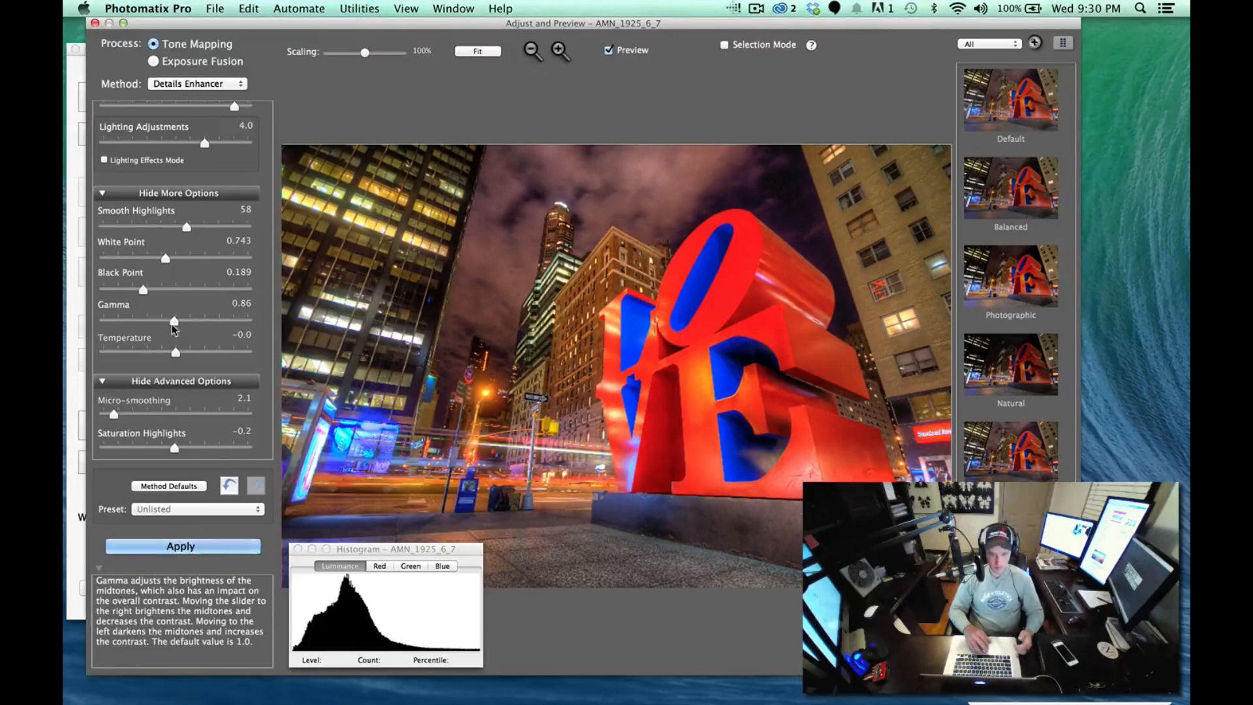
pyautogui.moveTo(172, 324); pyautogui.dragTo(174, 324)
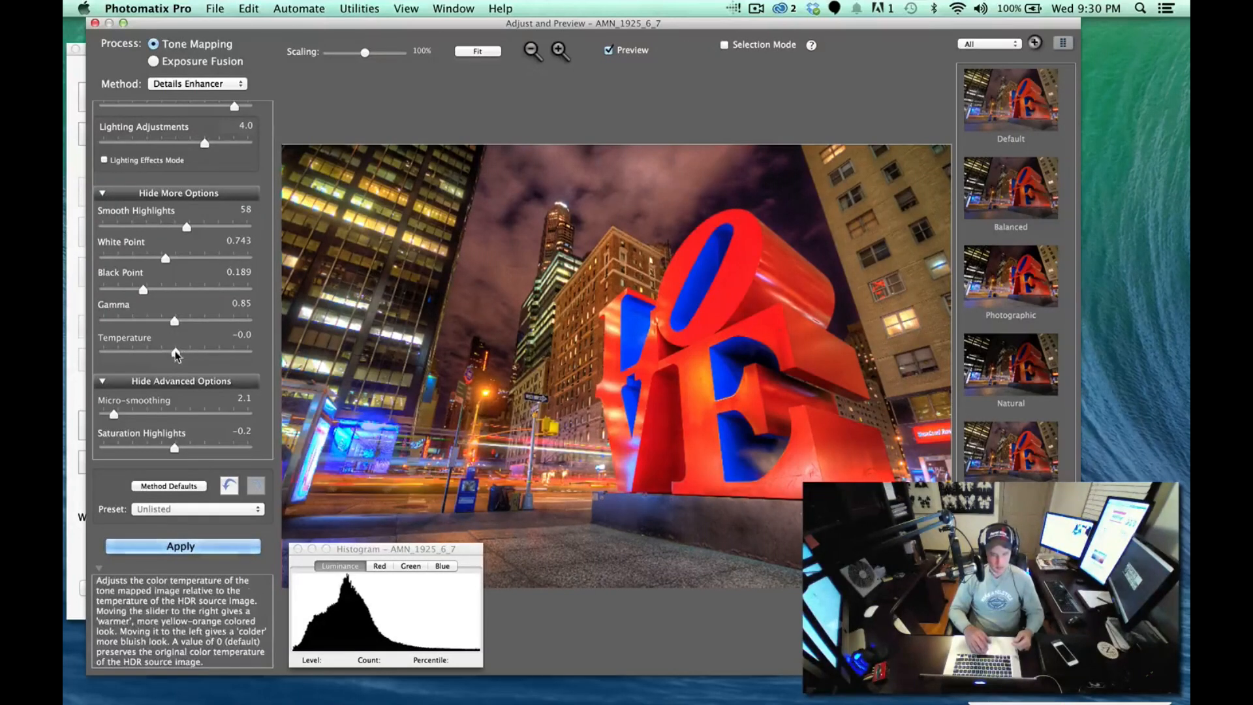
pyautogui.moveTo(176, 354)
pyautogui.mouseDown()
pyautogui.moveTo(237, 353)
pyautogui.moveTo(135, 350)
pyautogui.moveTo(176, 355)
pyautogui.mouseUp()
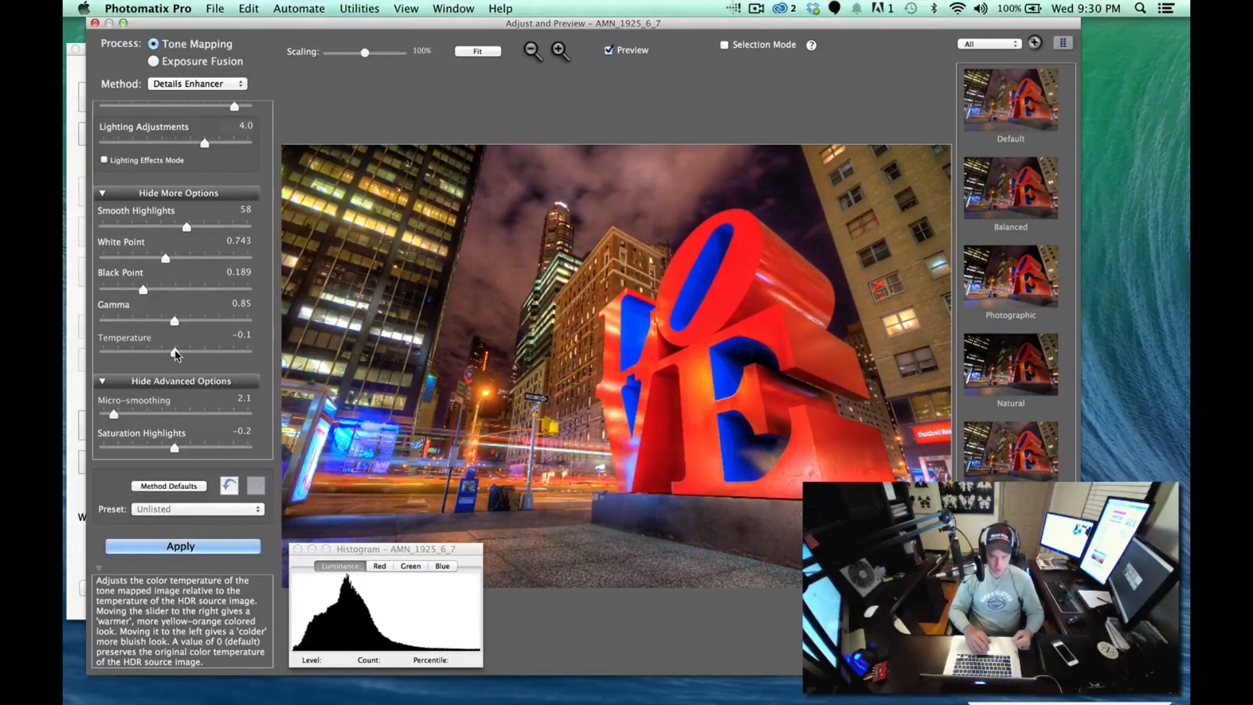
# Try Micro-smoothing at 0, compare slightly higher amounts, and settle it at 3.9
pyautogui.scroll(-5, 175, 349)
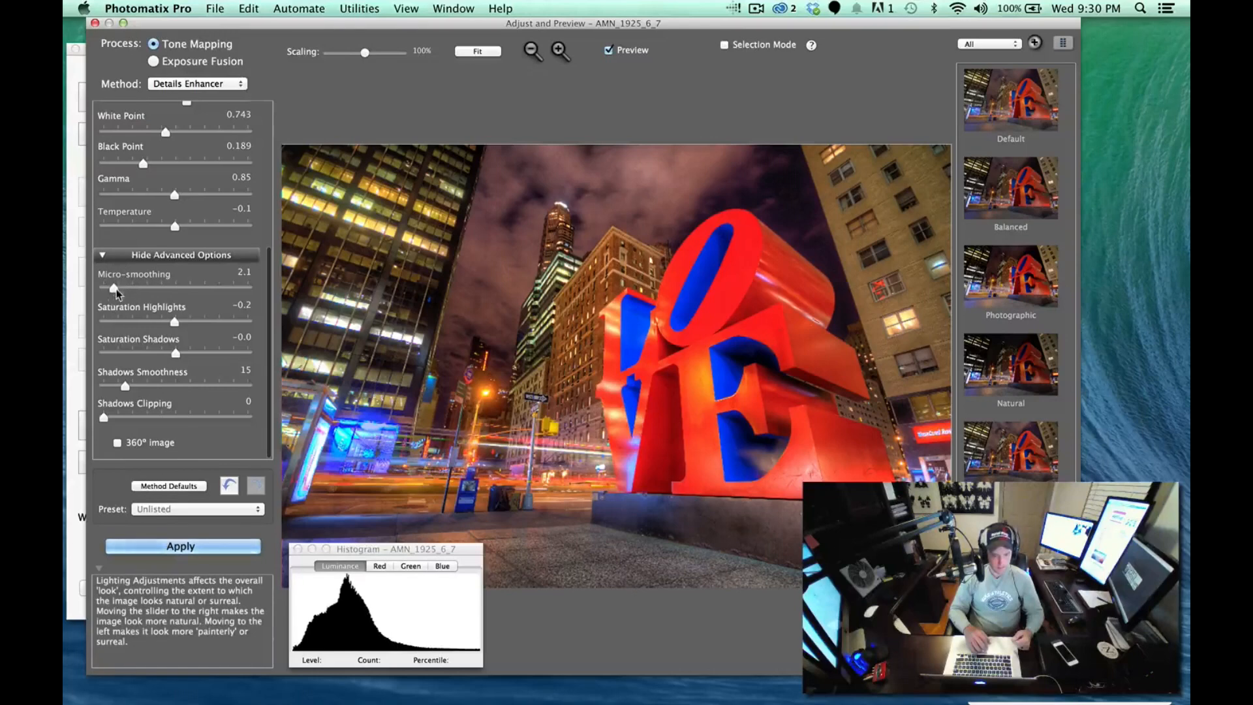
pyautogui.moveTo(103, 288); pyautogui.dragTo(98, 286)
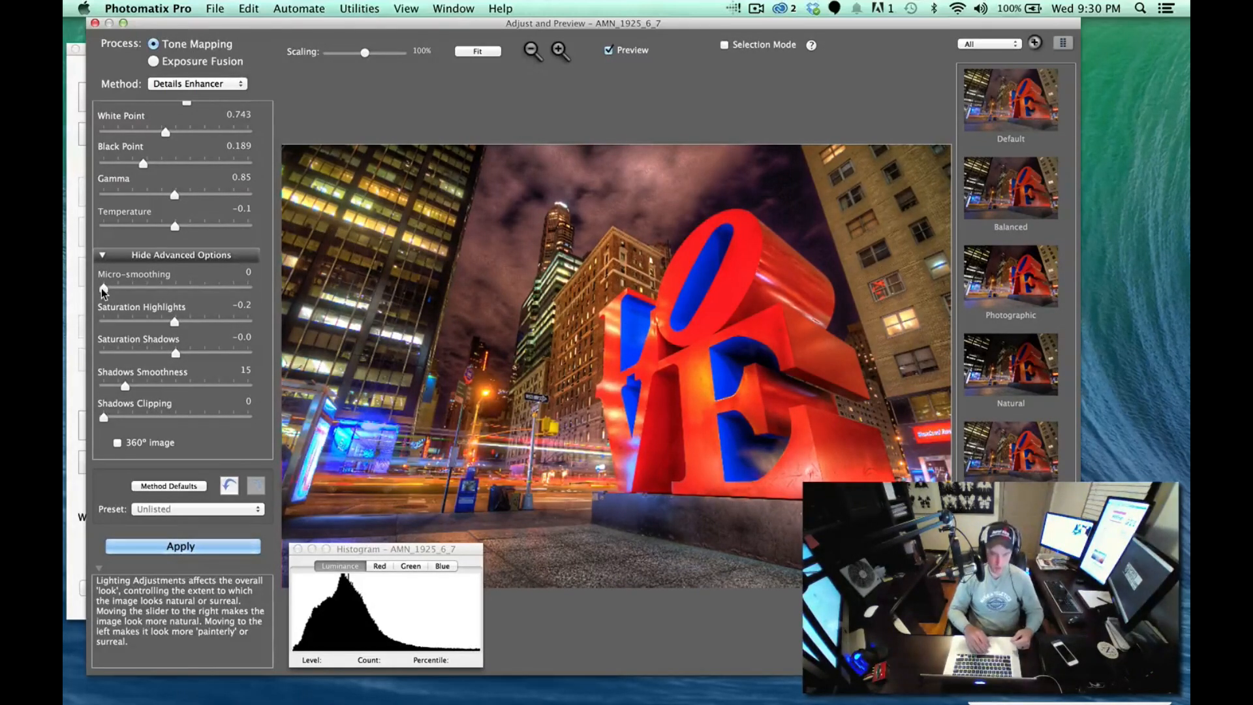
pyautogui.moveTo(101, 288)
pyautogui.mouseDown()
pyautogui.moveTo(262, 291)
pyautogui.moveTo(120, 291)
pyautogui.mouseUp()
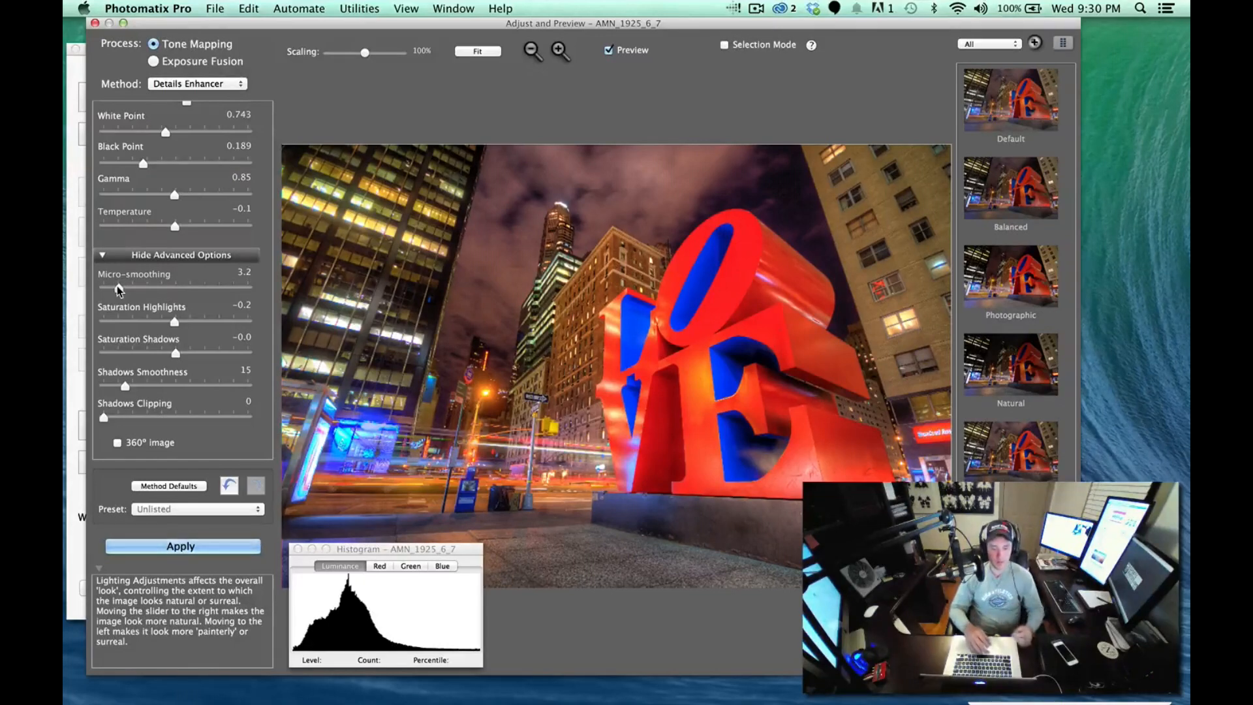
pyautogui.moveTo(116, 285); pyautogui.dragTo(122, 286)
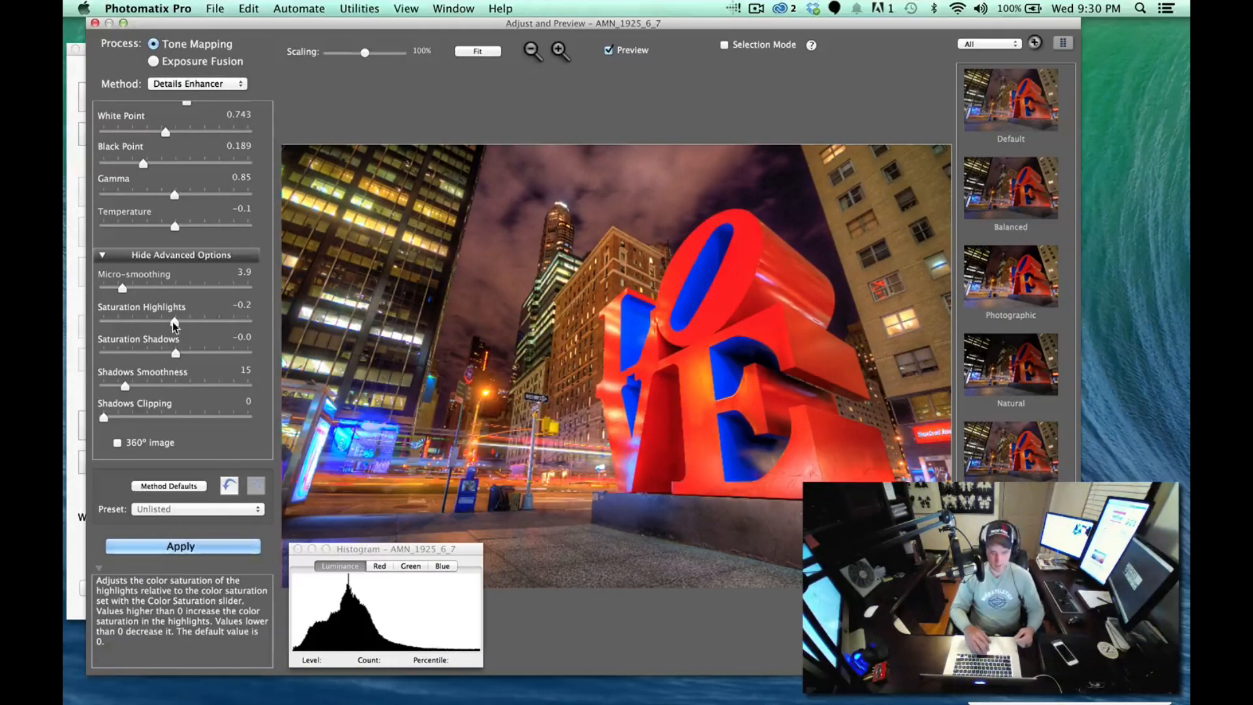
# Set Saturation Highlights to -0.1 and Saturation Shadows to -0.2
pyautogui.moveTo(127, 326); pyautogui.dragTo(173, 327)
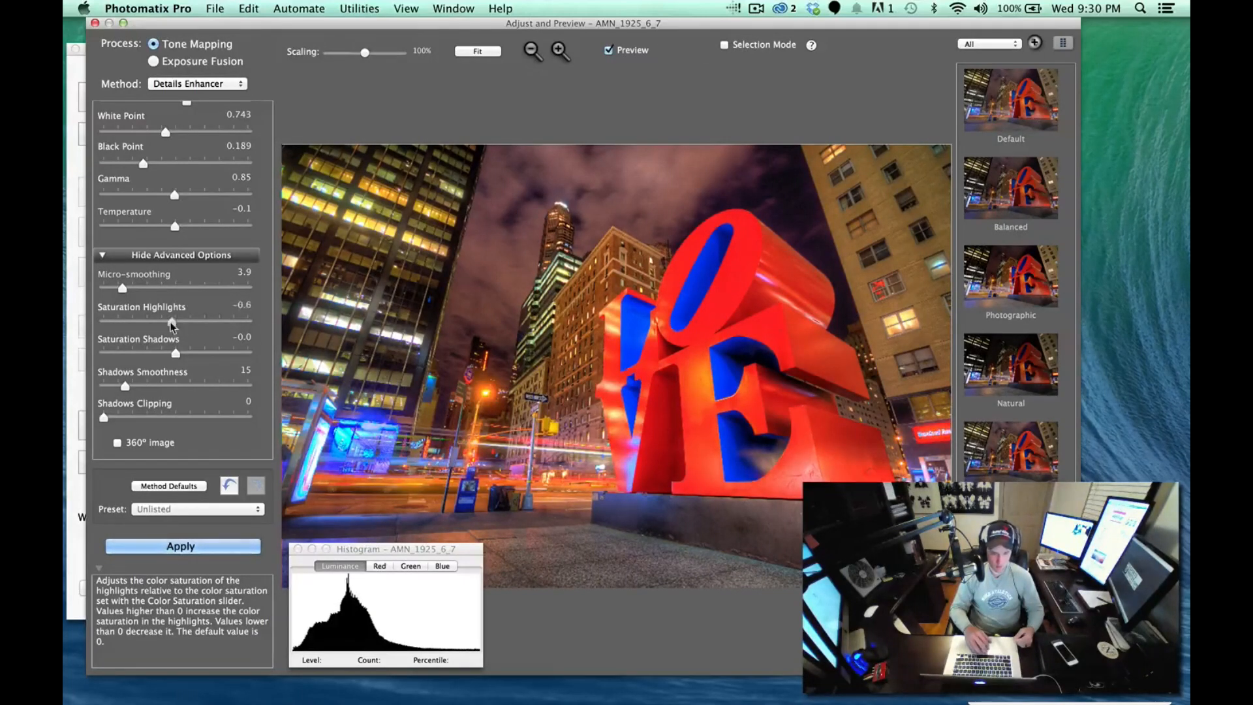
pyautogui.moveTo(174, 354)
pyautogui.mouseDown()
pyautogui.moveTo(132, 354)
pyautogui.moveTo(225, 355)
pyautogui.moveTo(159, 354)
pyautogui.moveTo(173, 354)
pyautogui.mouseUp()
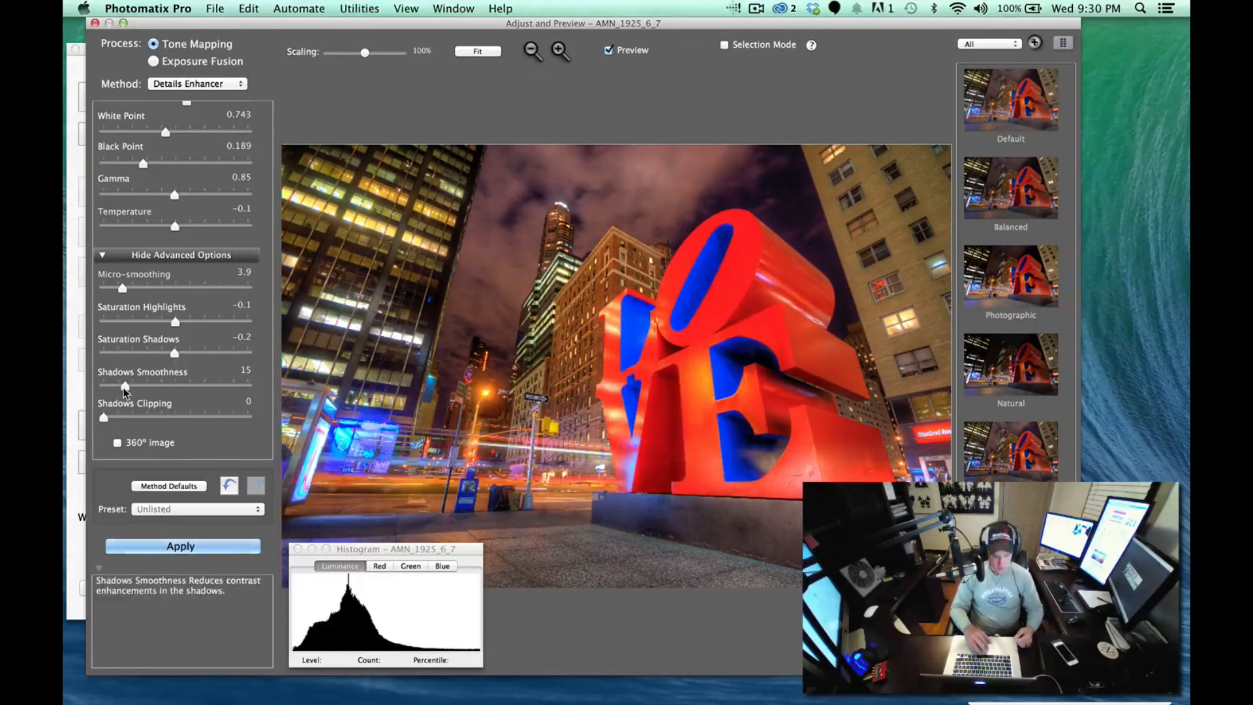
# Try Shadows Smoothness at 0 and settle it at 16, and test Shadows Clipping before returning it to 0
pyautogui.scroll(2, 175, 280)
pyautogui.scroll(-3, 175, 280)
pyautogui.moveTo(124, 380); pyautogui.dragTo(63, 392)
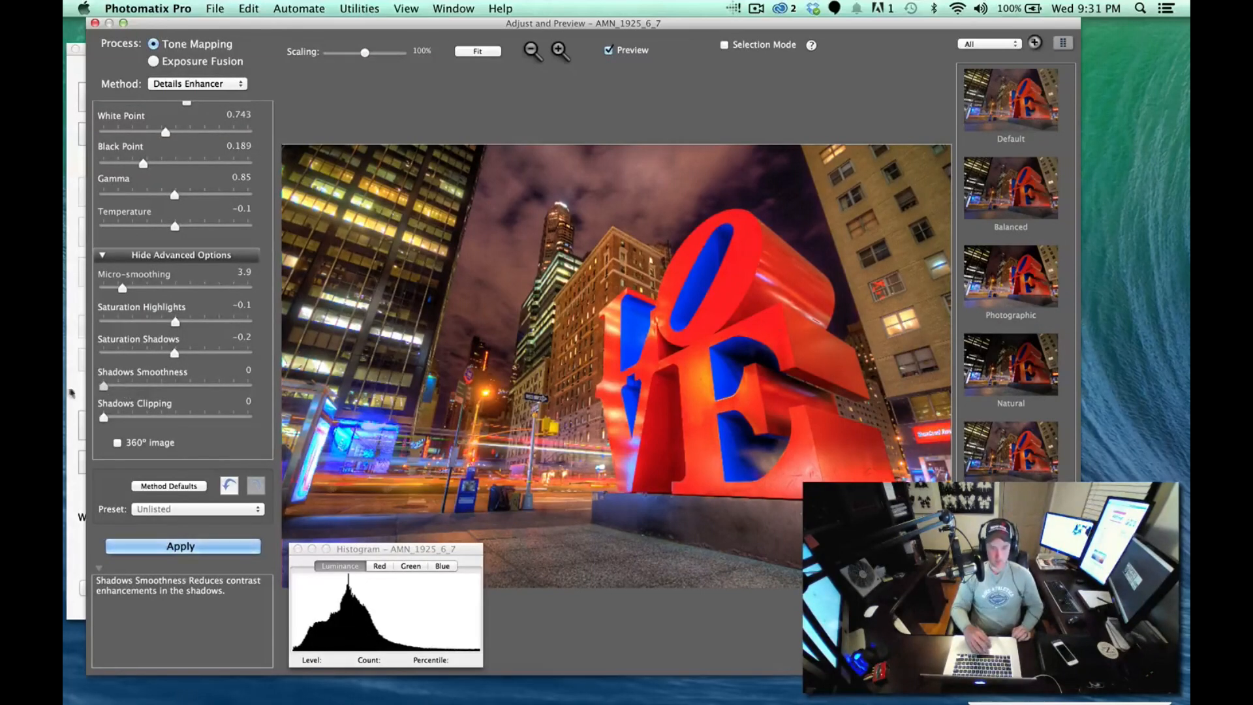
pyautogui.moveTo(103, 385)
pyautogui.mouseDown()
pyautogui.moveTo(191, 386)
pyautogui.moveTo(126, 386)
pyautogui.mouseUp()
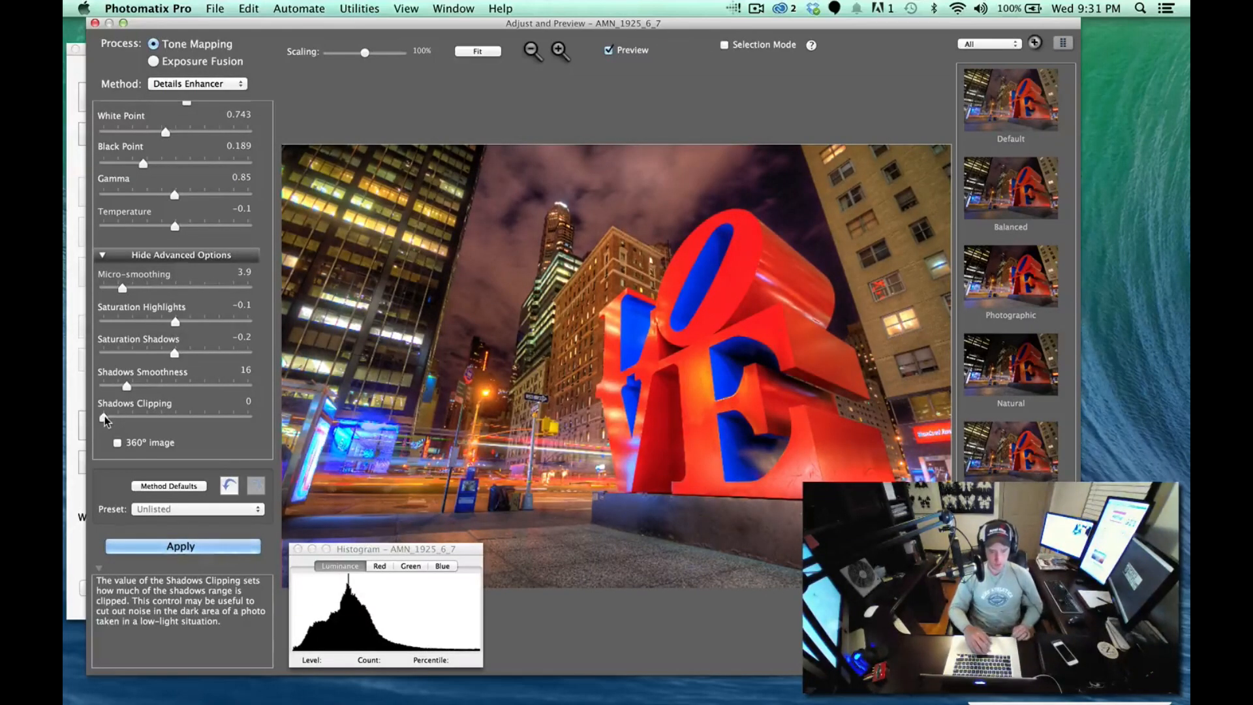
pyautogui.moveTo(104, 416); pyautogui.dragTo(70, 422)
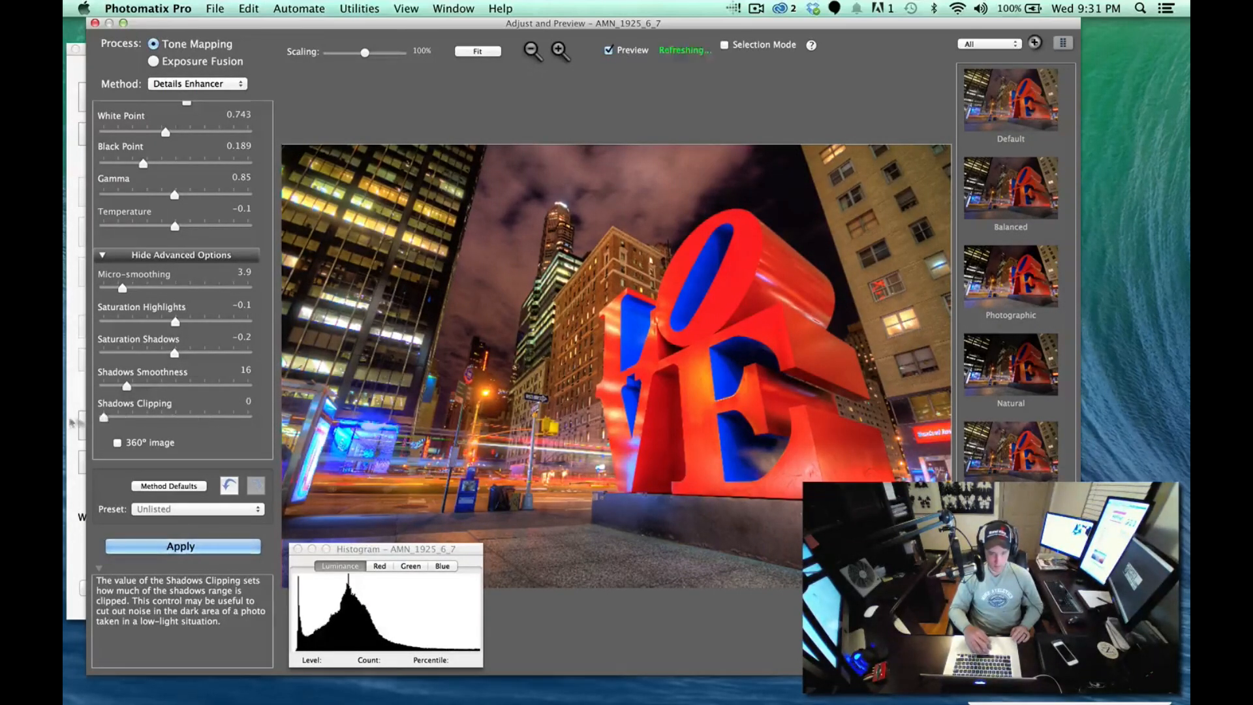
# Turn the 360° image option on and off again, and view the list of available presets without choosing one
pyautogui.click(118, 443)
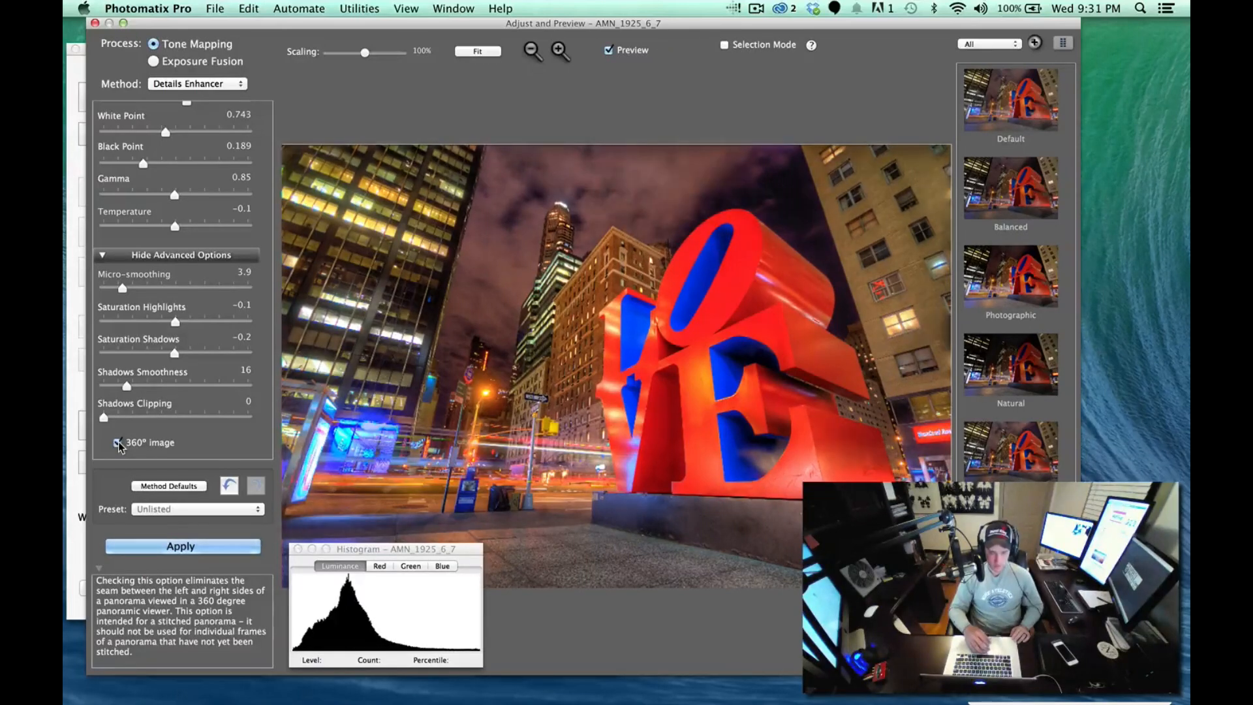
pyautogui.click(118, 443)
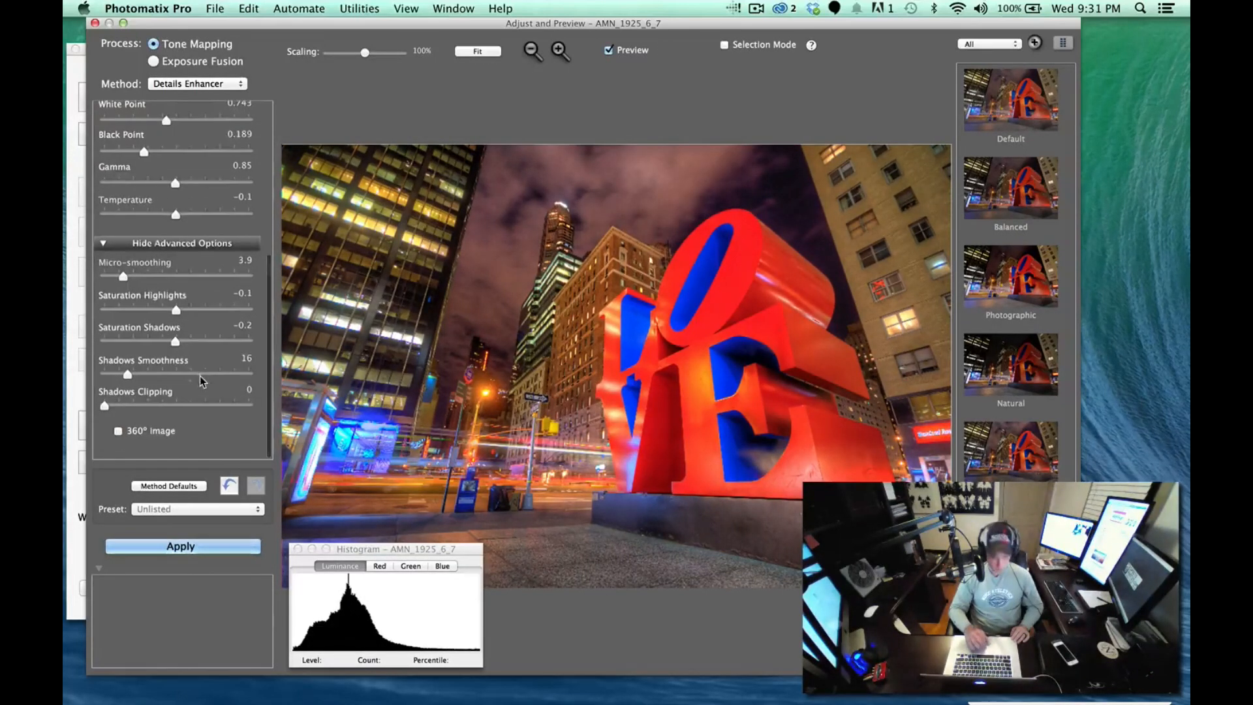
pyautogui.click(227, 509)
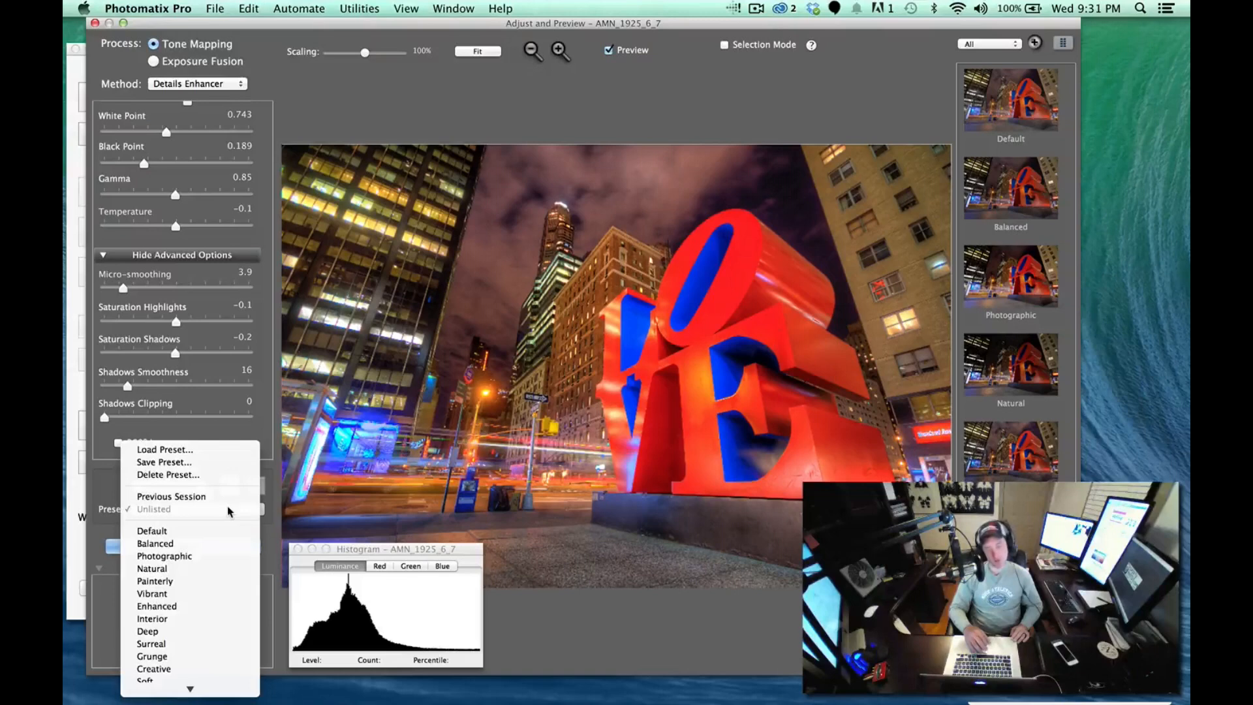
pyautogui.click(243, 431)
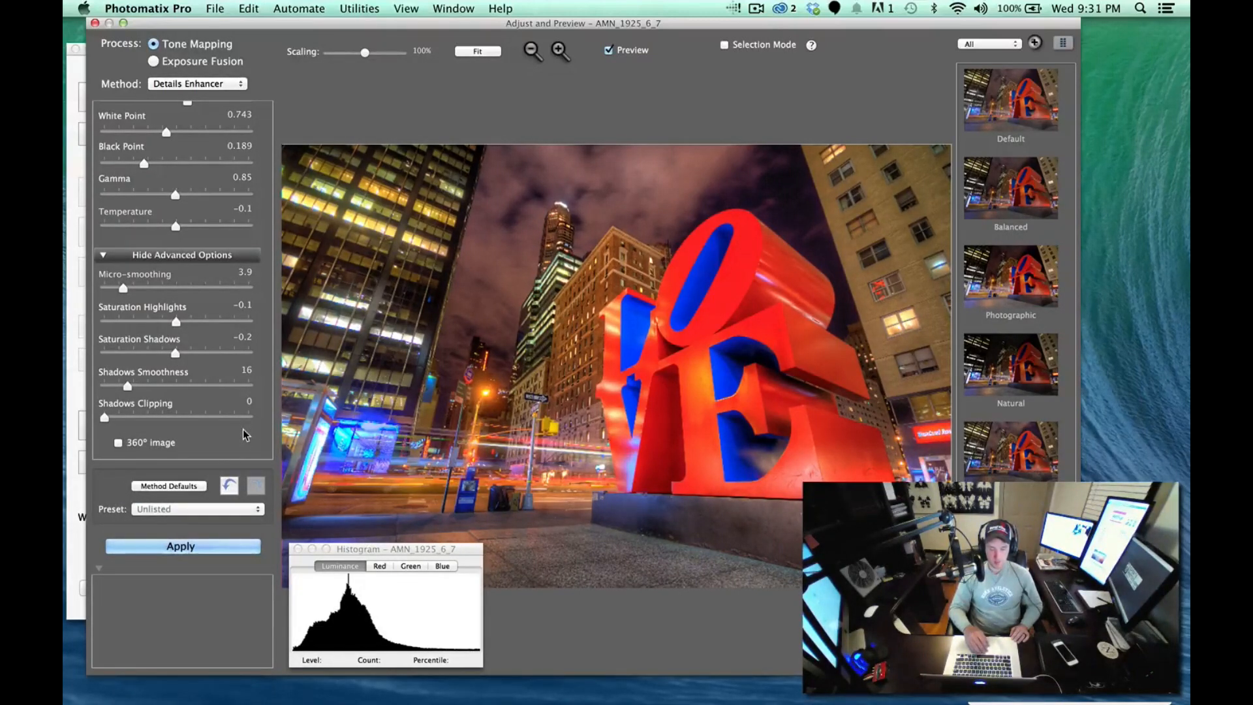
# Review the Details Enhancer settings once more and apply the tone mapping to the image
pyautogui.scroll(3, 180, 209)
pyautogui.scroll(-3, 180, 210)
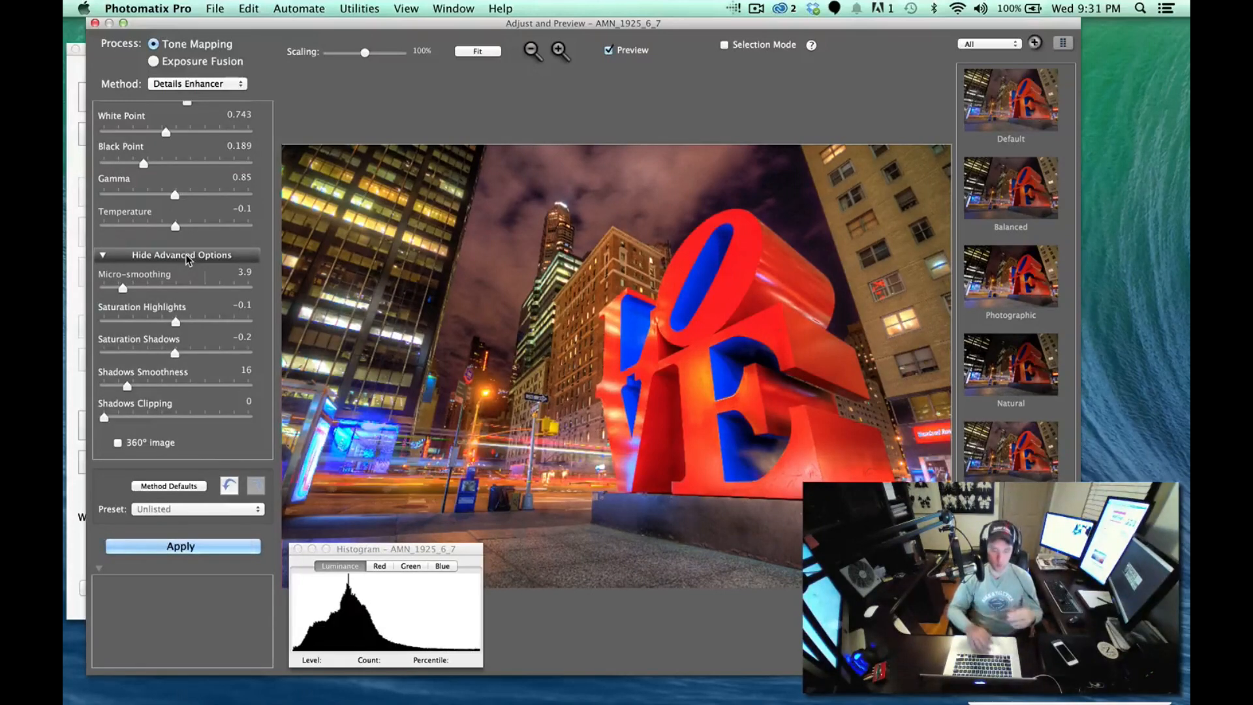
pyautogui.click(210, 547)
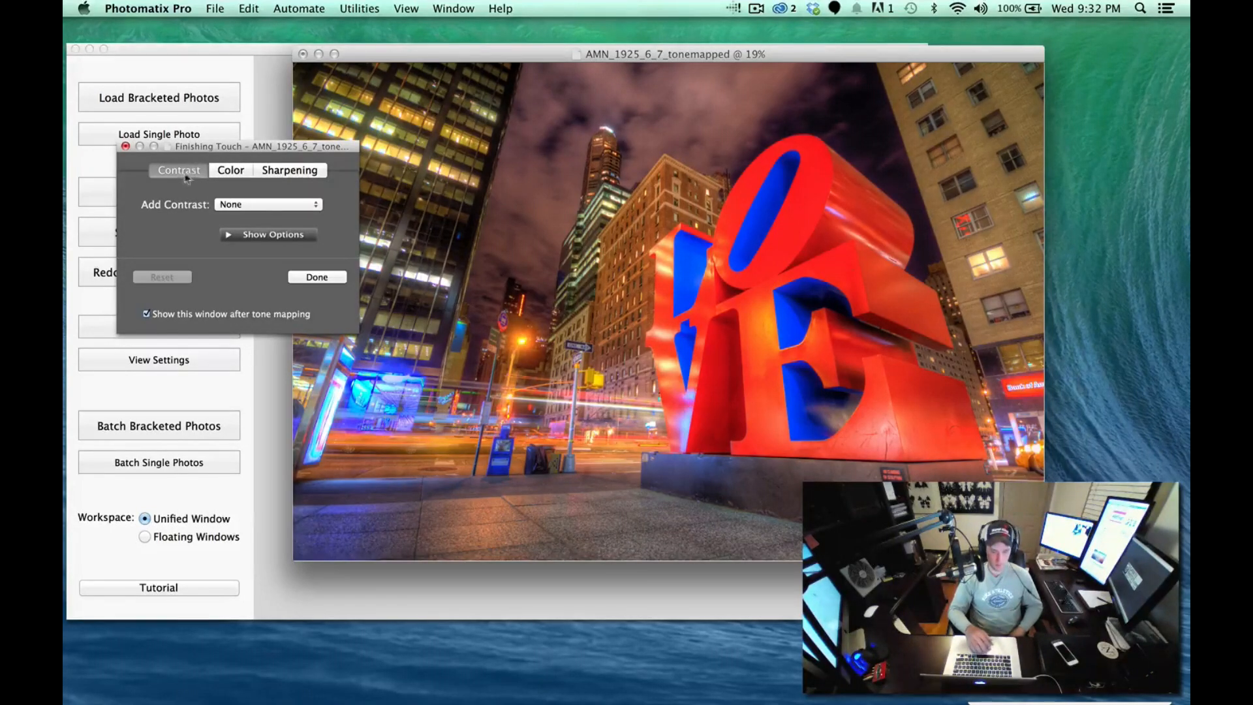
# Try Mild Contrast as a finishing touch and return the added contrast to None
pyautogui.click(258, 208)
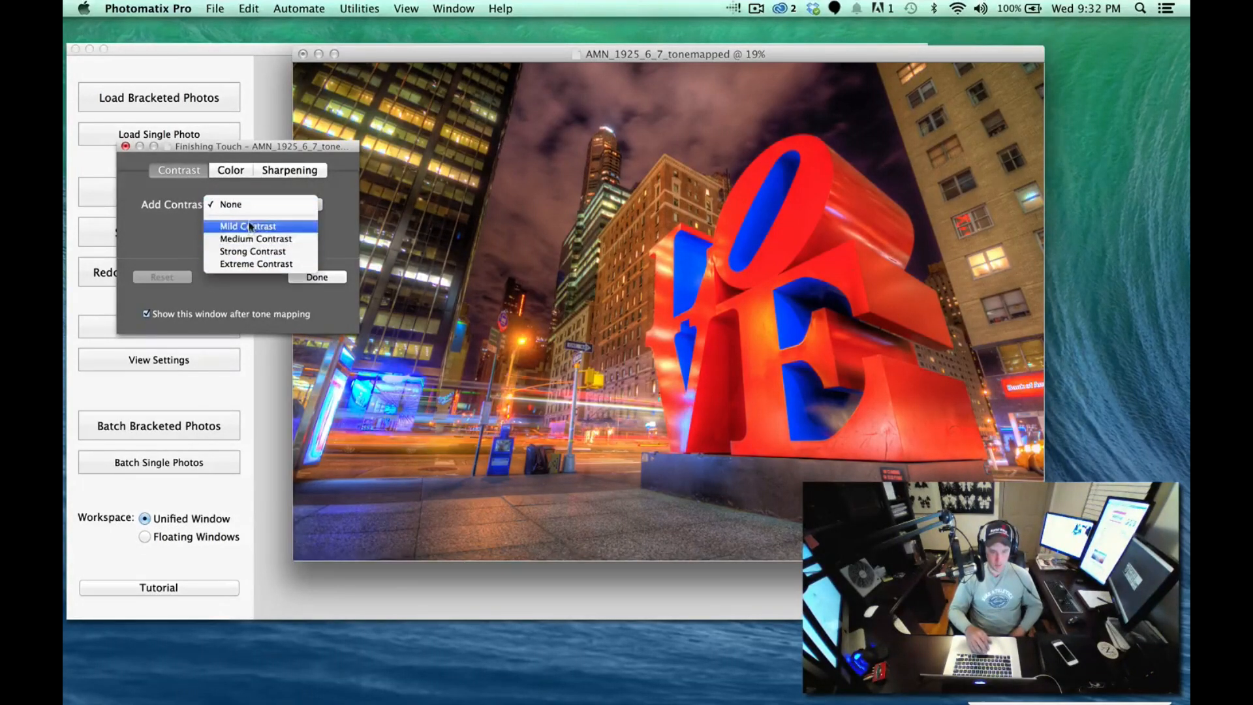
pyautogui.click(248, 226)
pyautogui.click(249, 205)
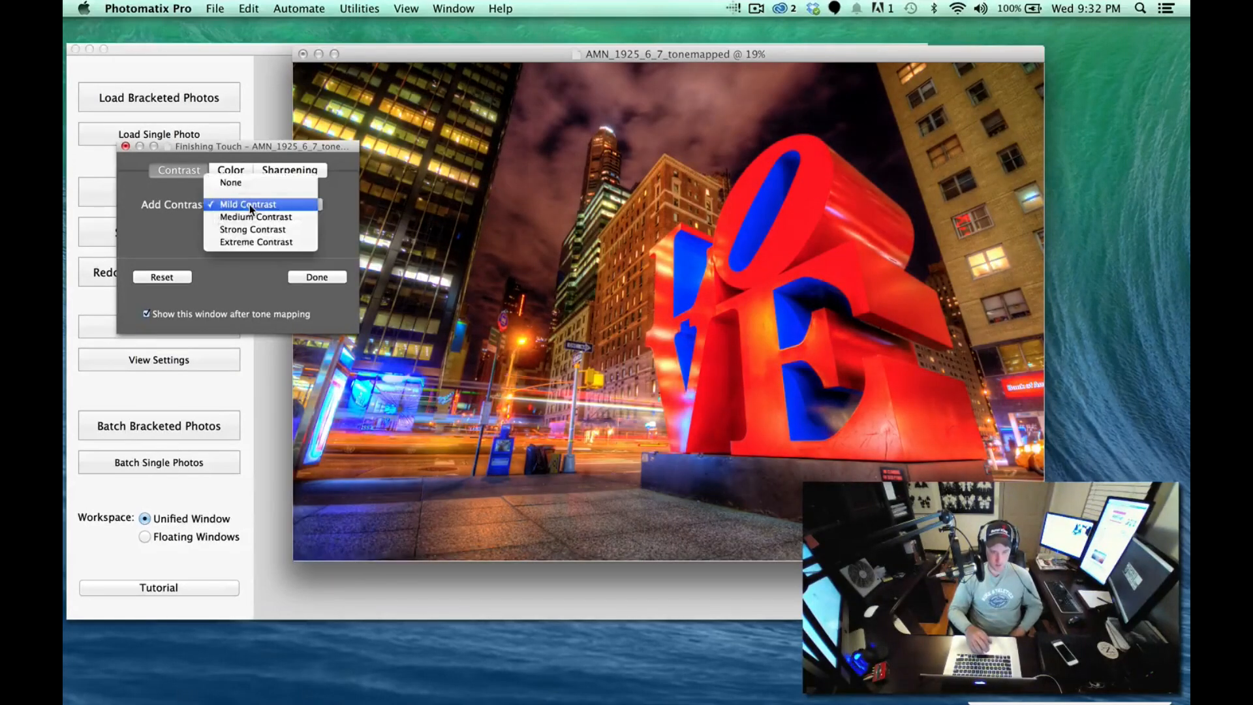
pyautogui.click(248, 185)
# Look through the Color and Sharpening finishing touches, keep sharpening at None, and finish the Finishing Touch adjustments
pyautogui.click(231, 170)
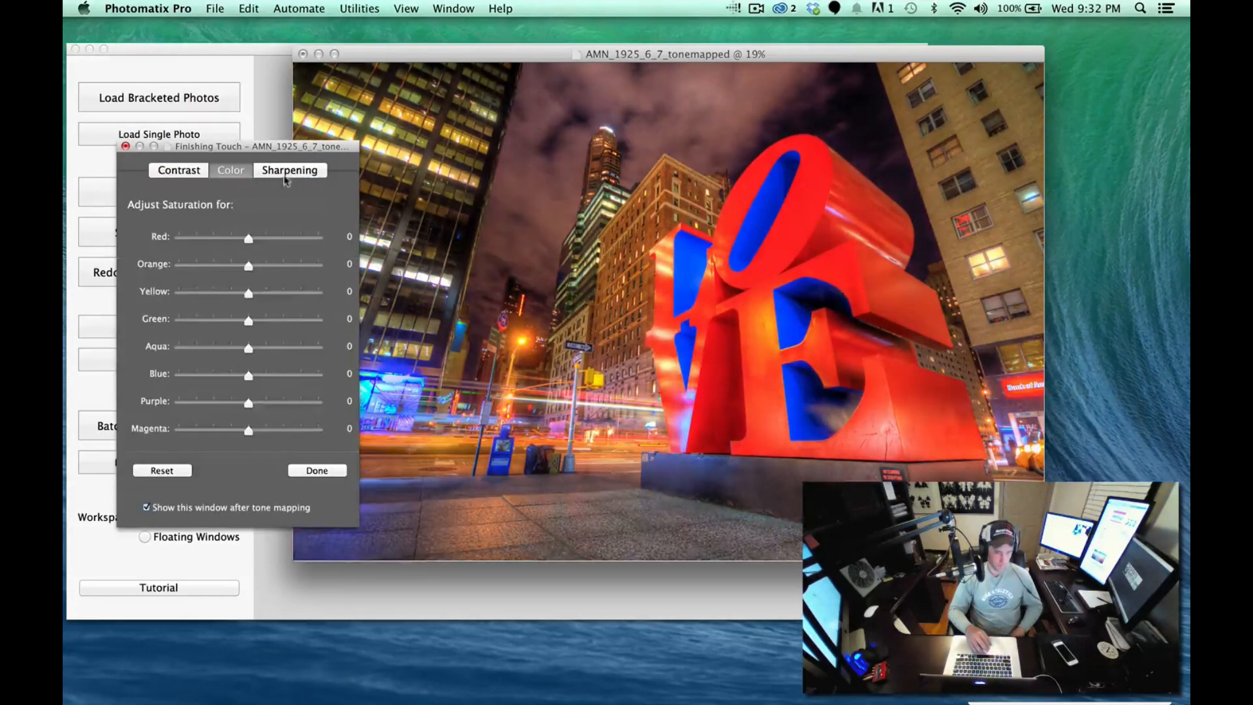
pyautogui.click(290, 169)
pyautogui.click(292, 203)
pyautogui.click(270, 240)
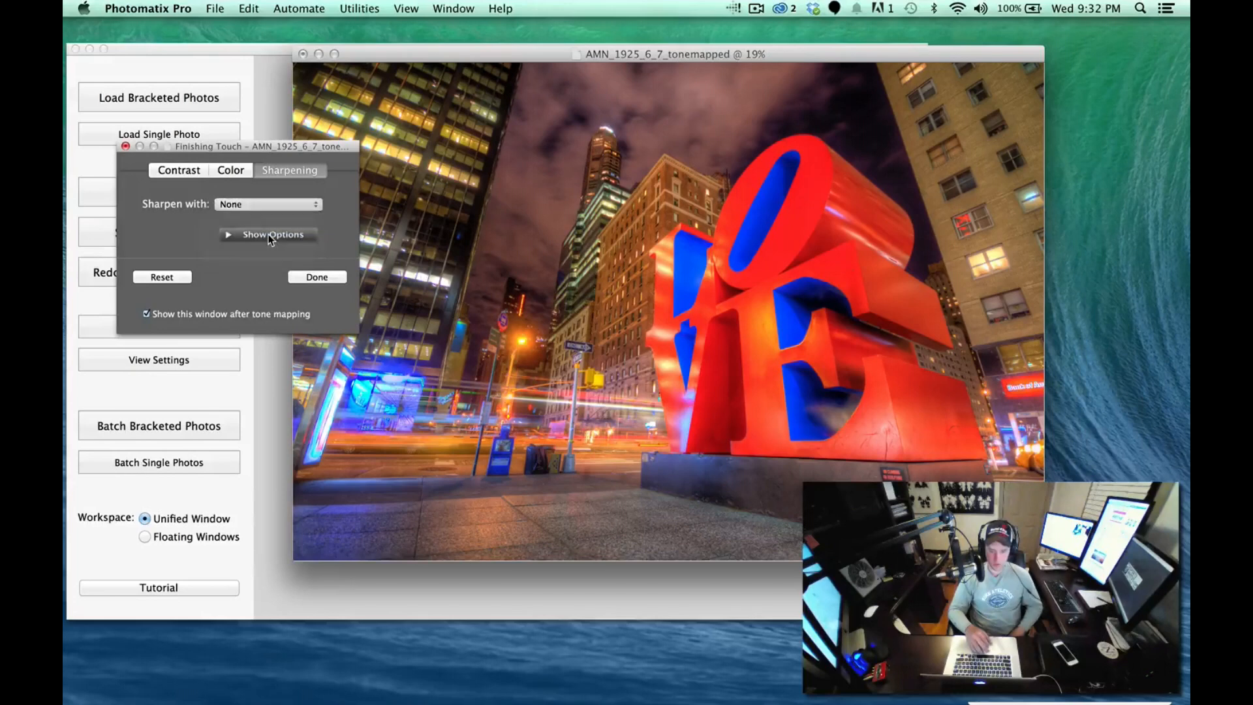
pyautogui.click(316, 277)
# Save the tone mapped image as the 16-bit TIFF AMN_1925_6_7_tonemapped in the Dump folder, replacing the existing file, and close the image
pyautogui.click(218, 9)
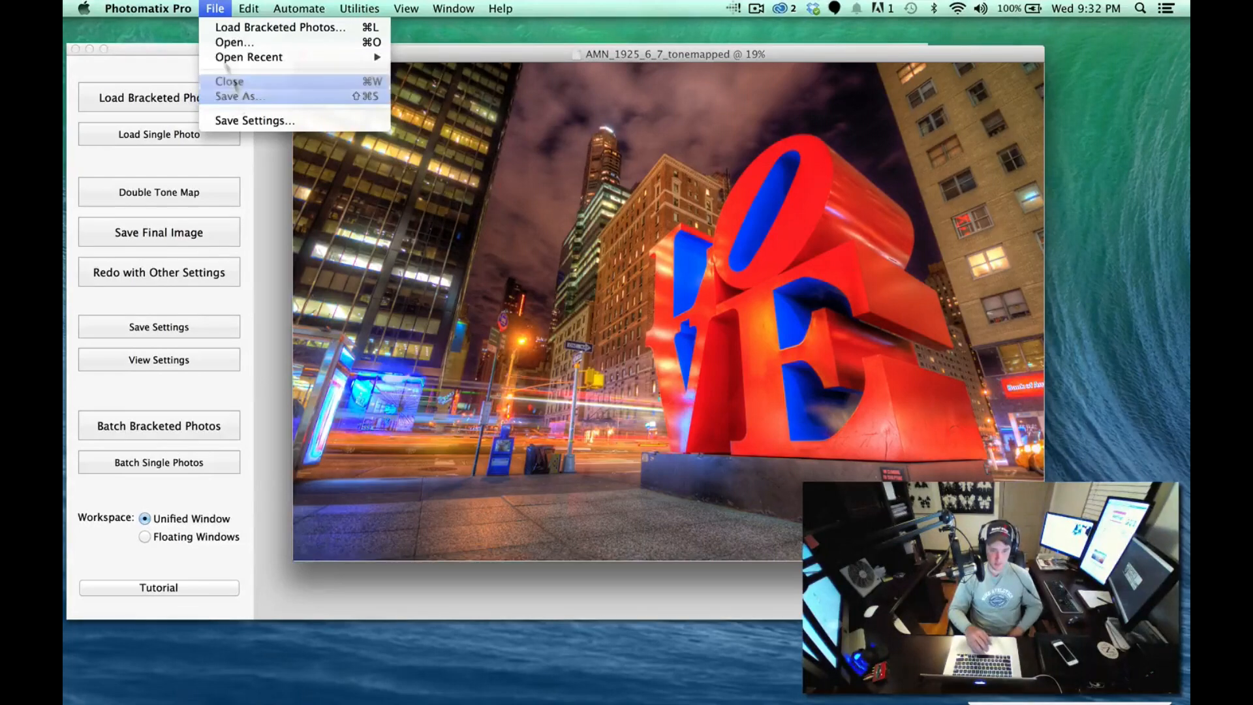
pyautogui.click(217, 9)
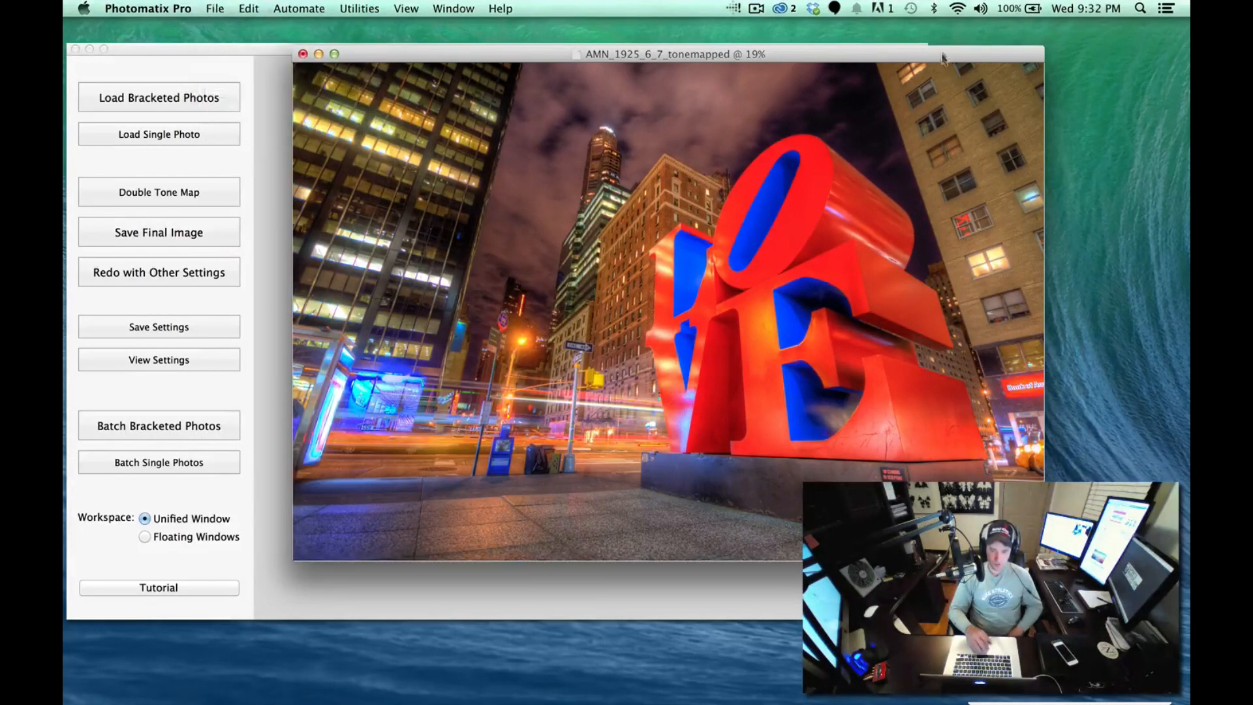
pyautogui.click(303, 54)
pyautogui.click(757, 255)
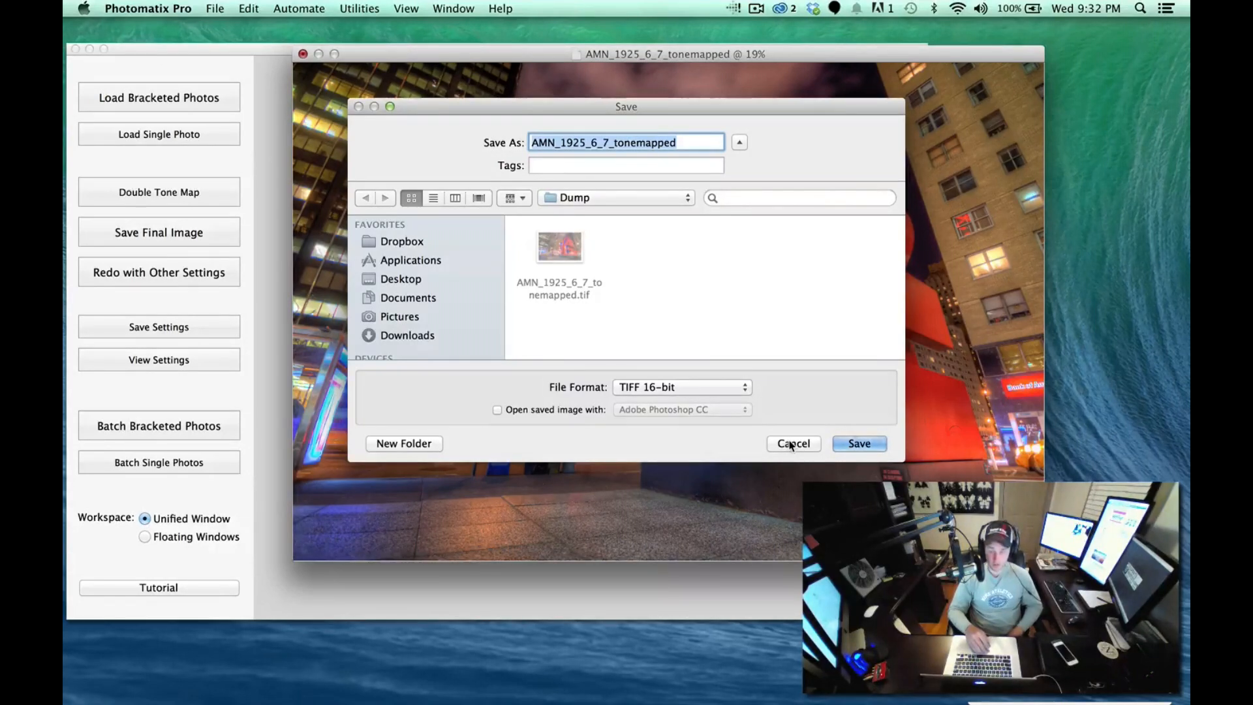
pyautogui.click(858, 443)
pyautogui.click(733, 265)
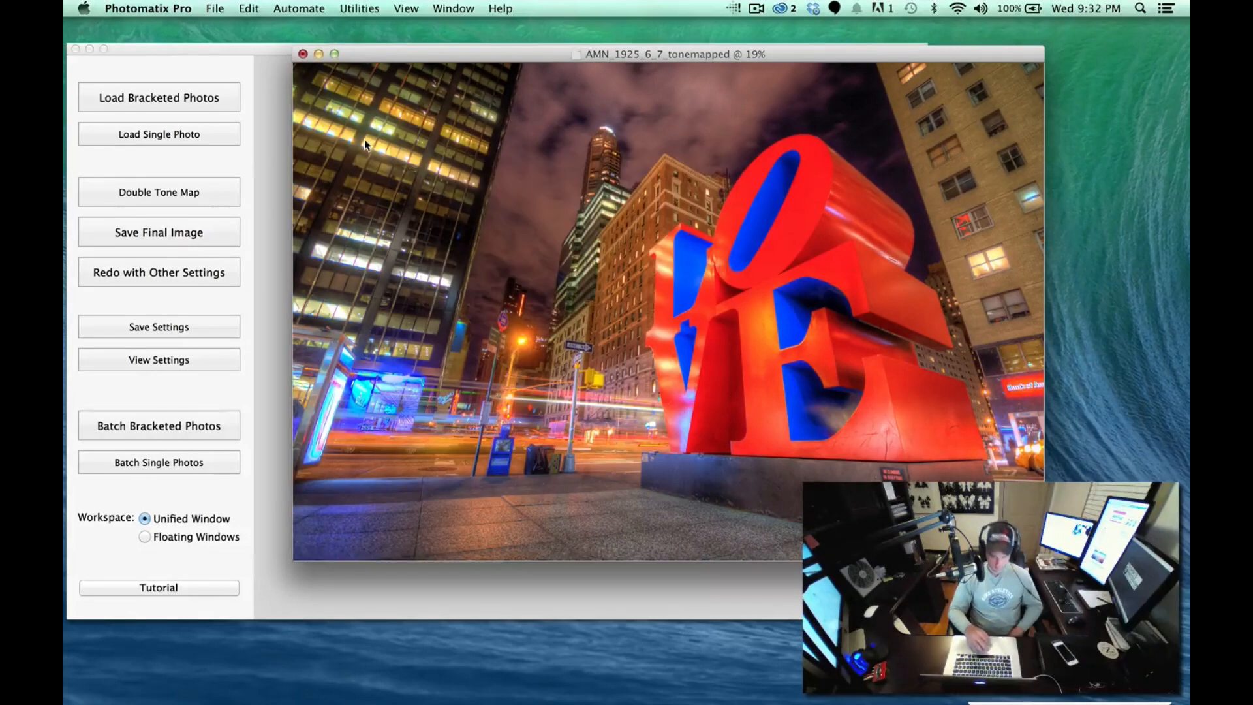
pyautogui.click(303, 54)
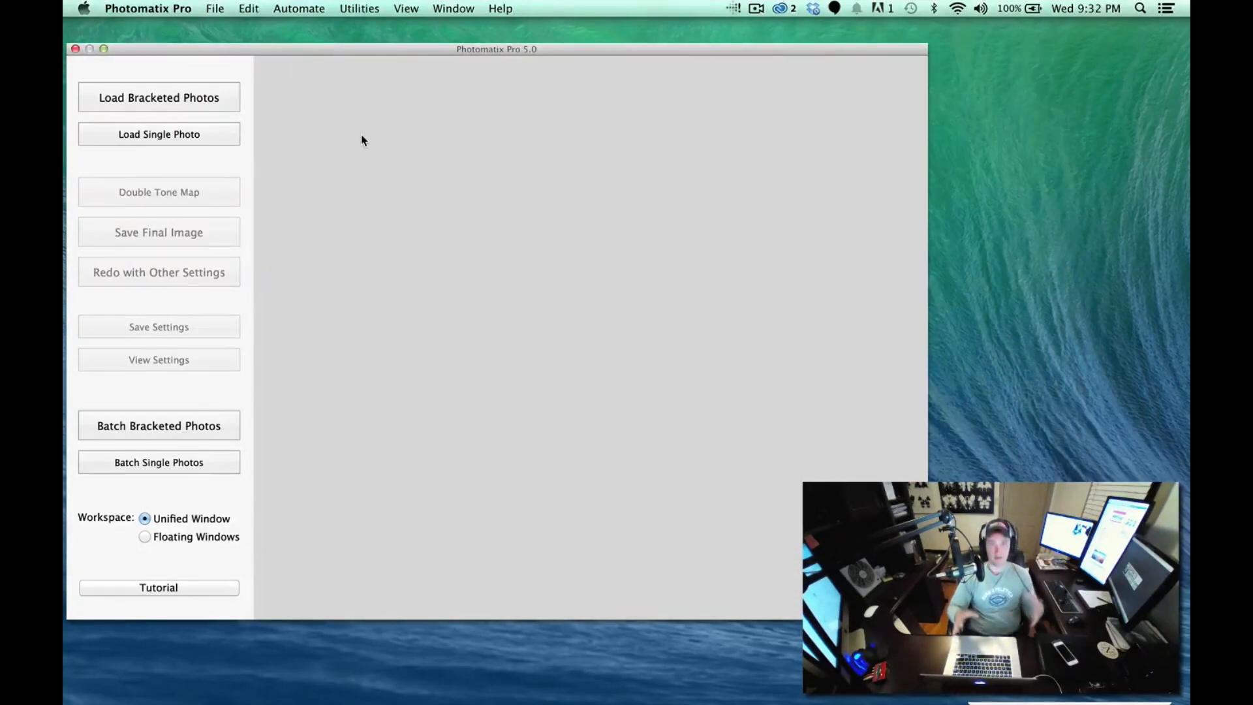